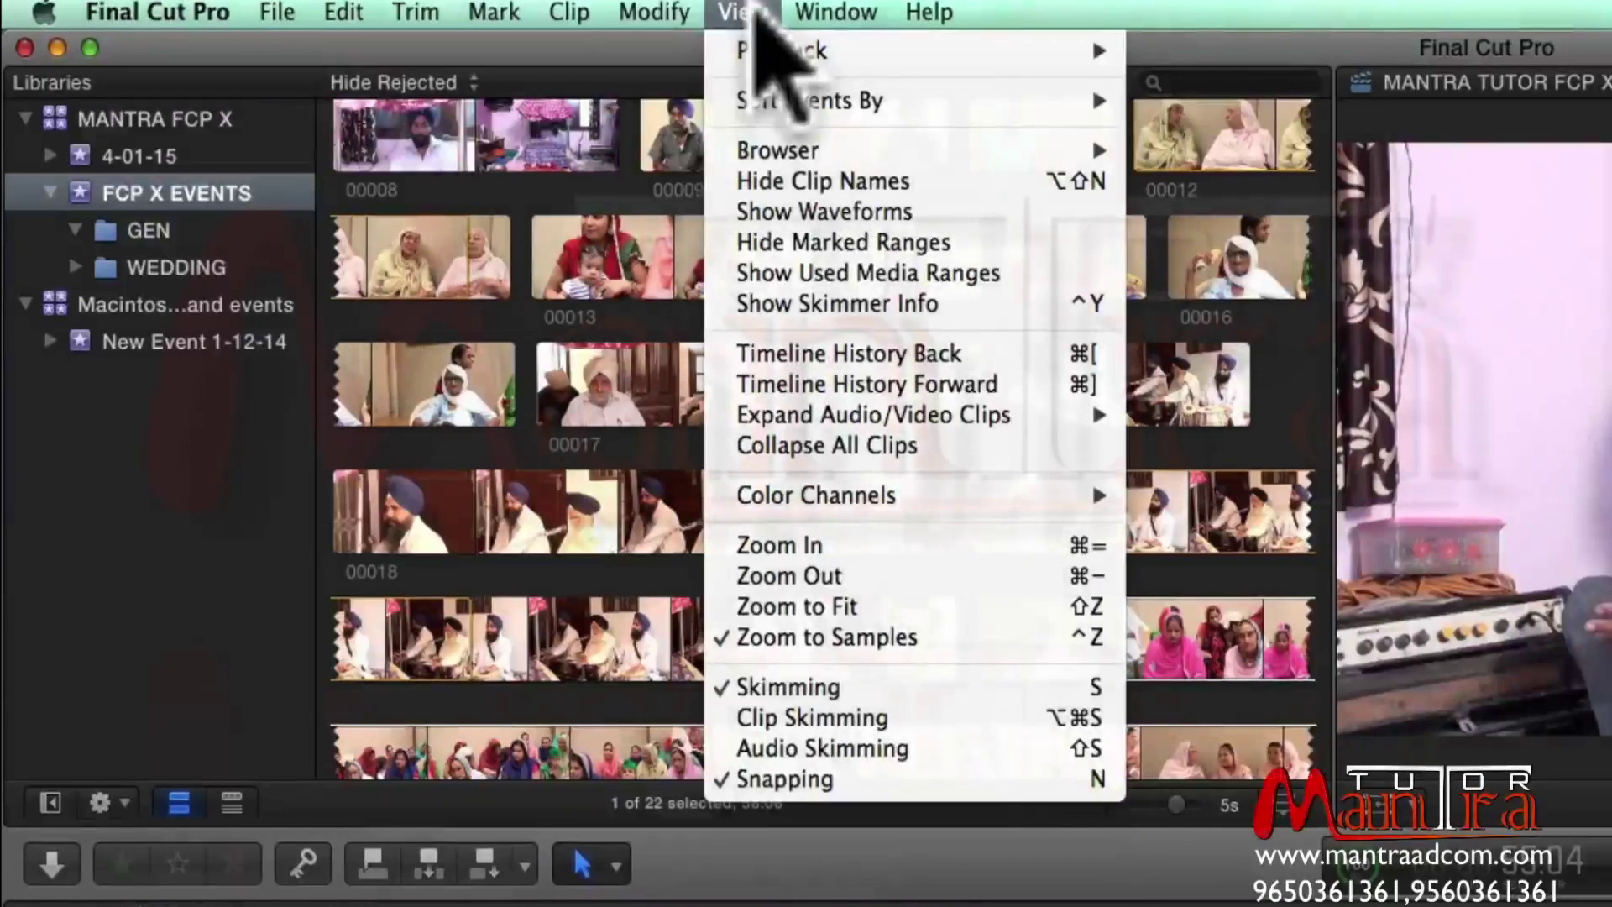
Show the View menu's Playback submenu listing the playback commands.
{"action": "mouse_move", "coordinate": [753, 42]}
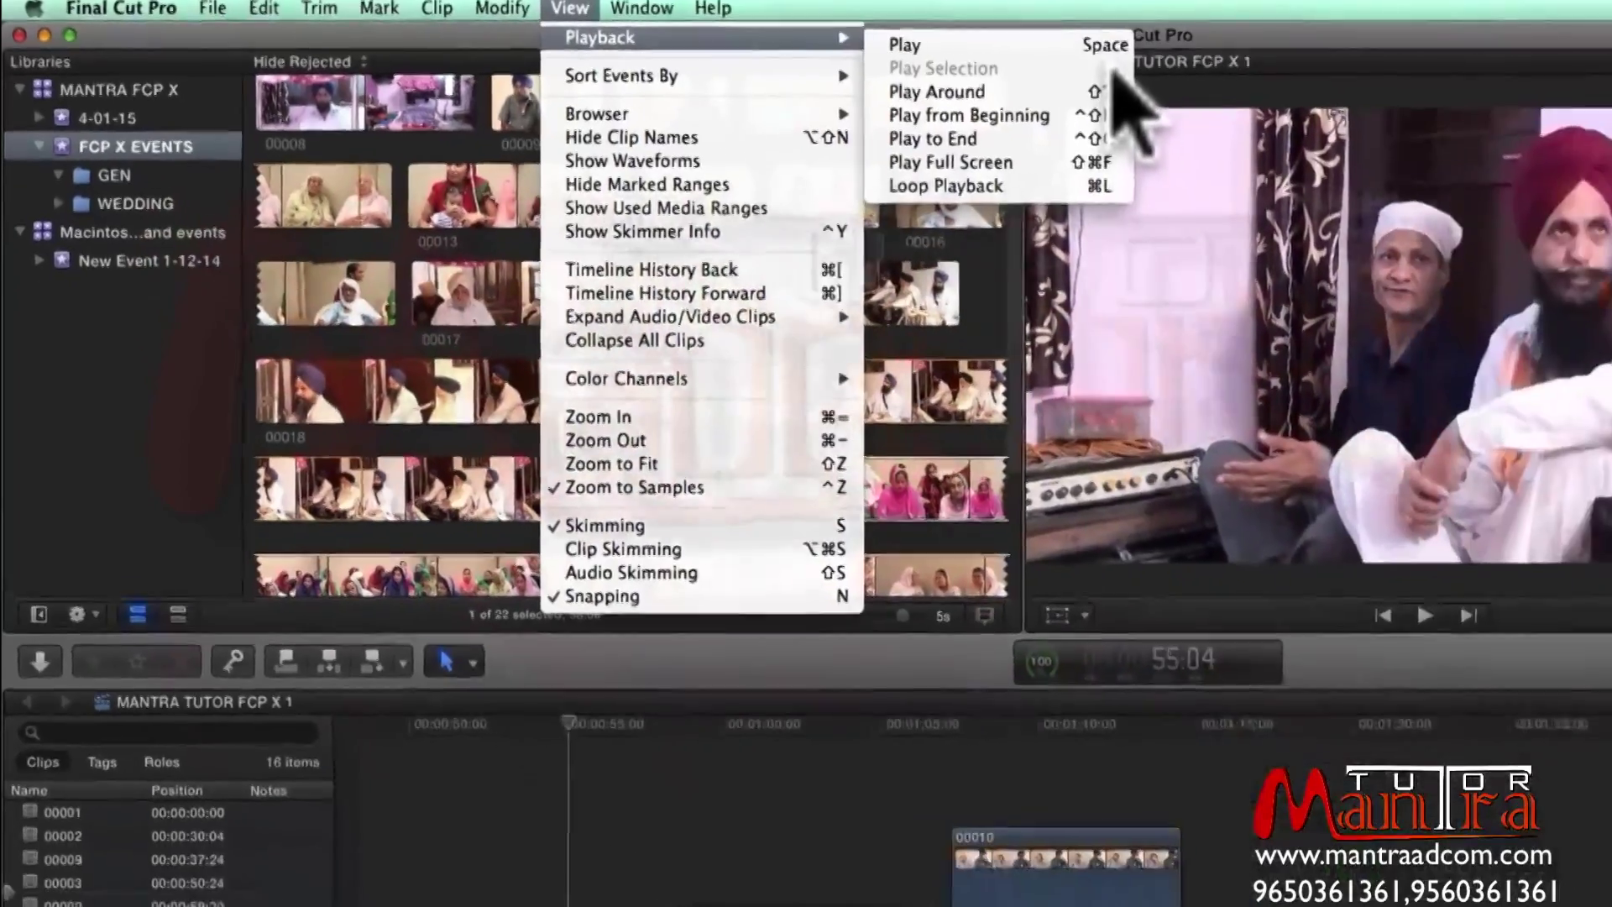
Close the menus and mark a short in/out range on clip 00004.
{"action": "key", "text": "Escape"}
{"action": "key", "text": "Escape"}
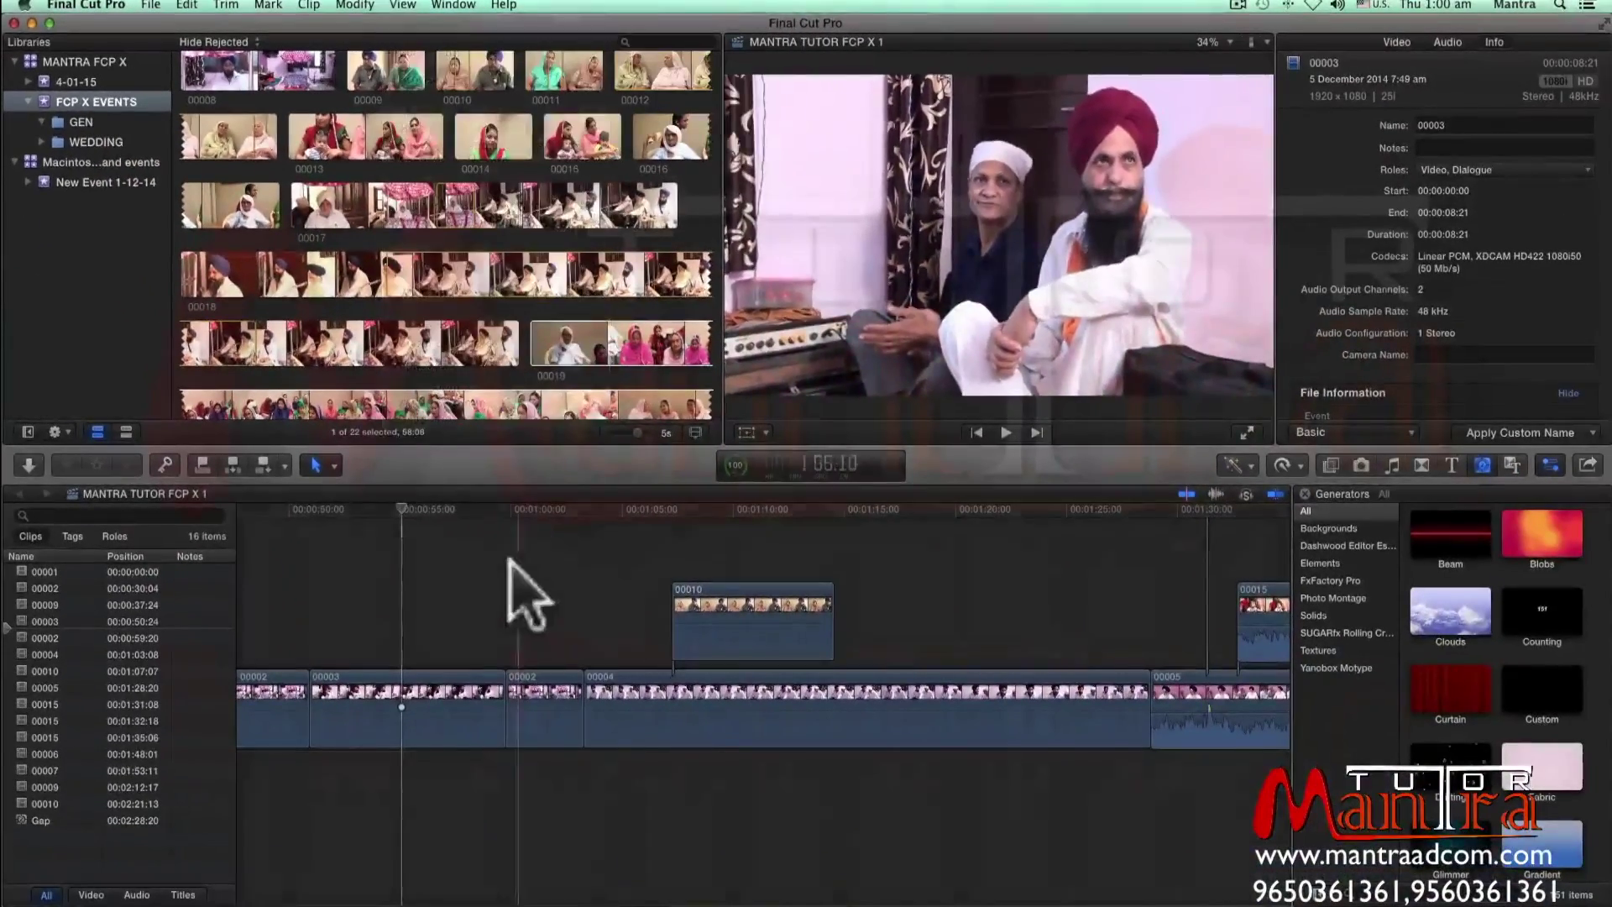
{"action": "left_click", "coordinate": [424, 522]}
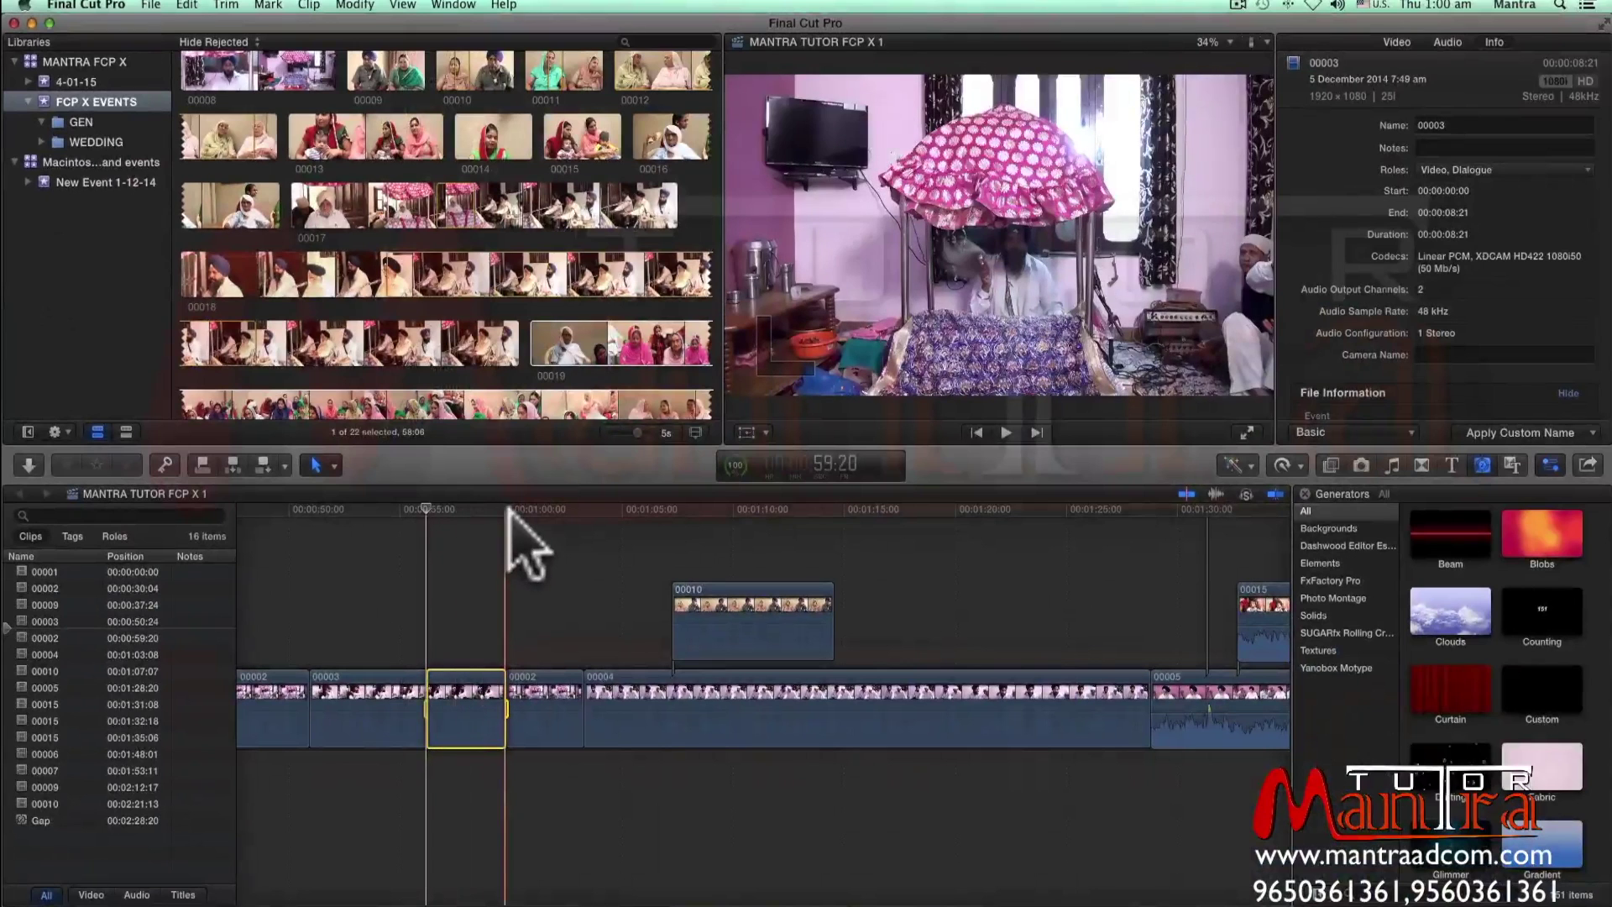
{"action": "key", "text": "i"}
{"action": "key", "text": "o"}
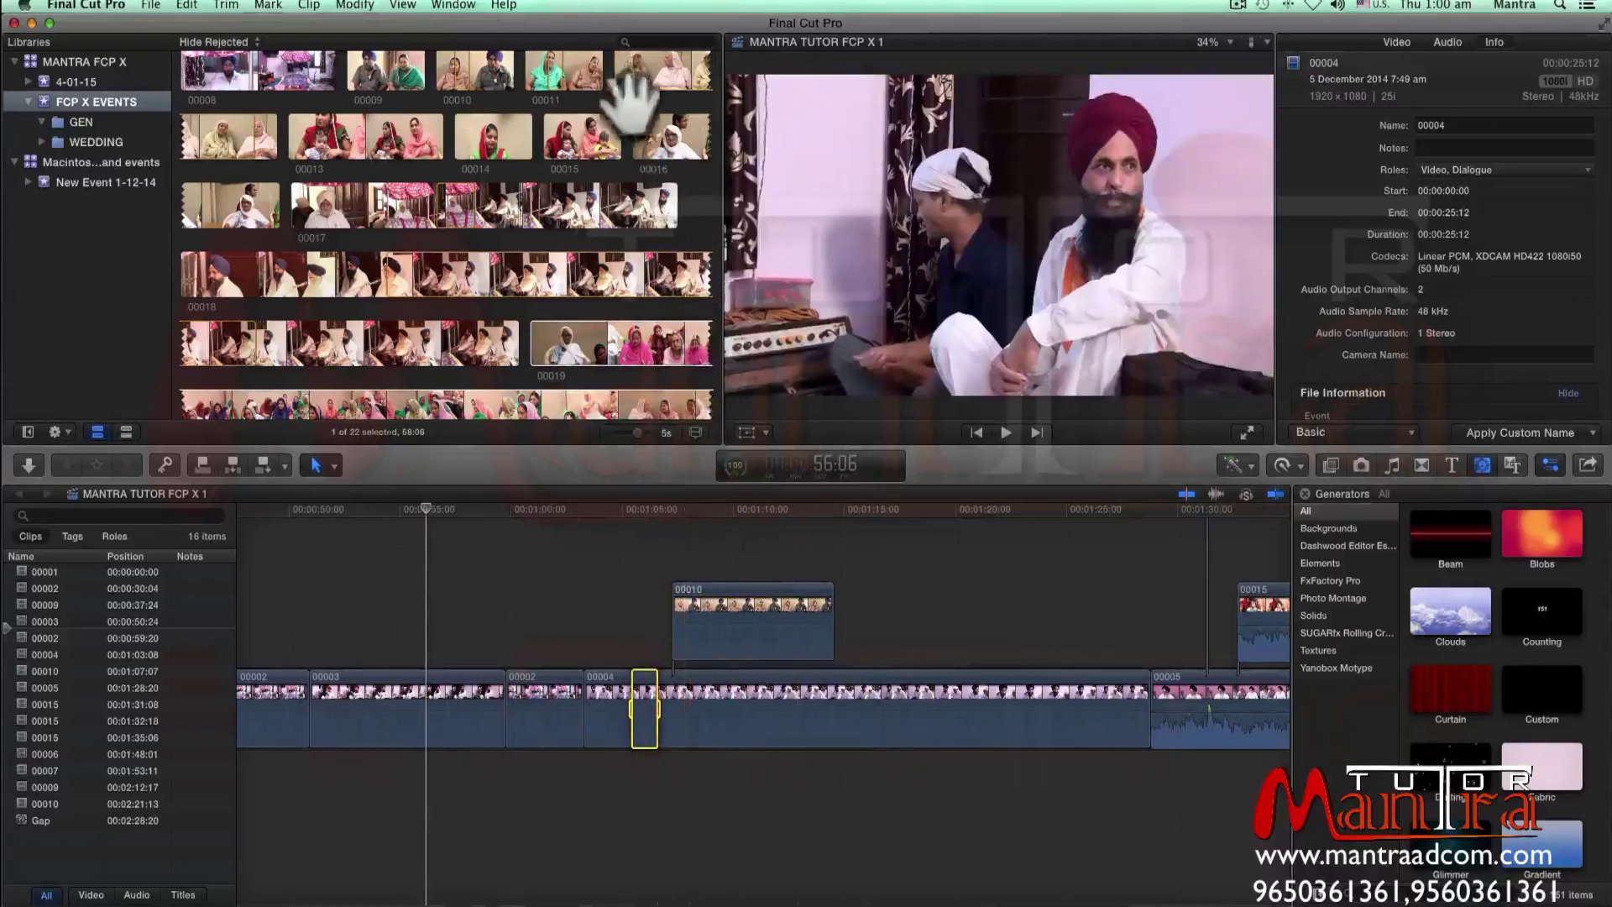
Play only the marked range with Play Selection, then select connected clip 00010 and play it.
{"action": "left_click", "coordinate": [403, 5]}
{"action": "mouse_move", "coordinate": [407, 27]}
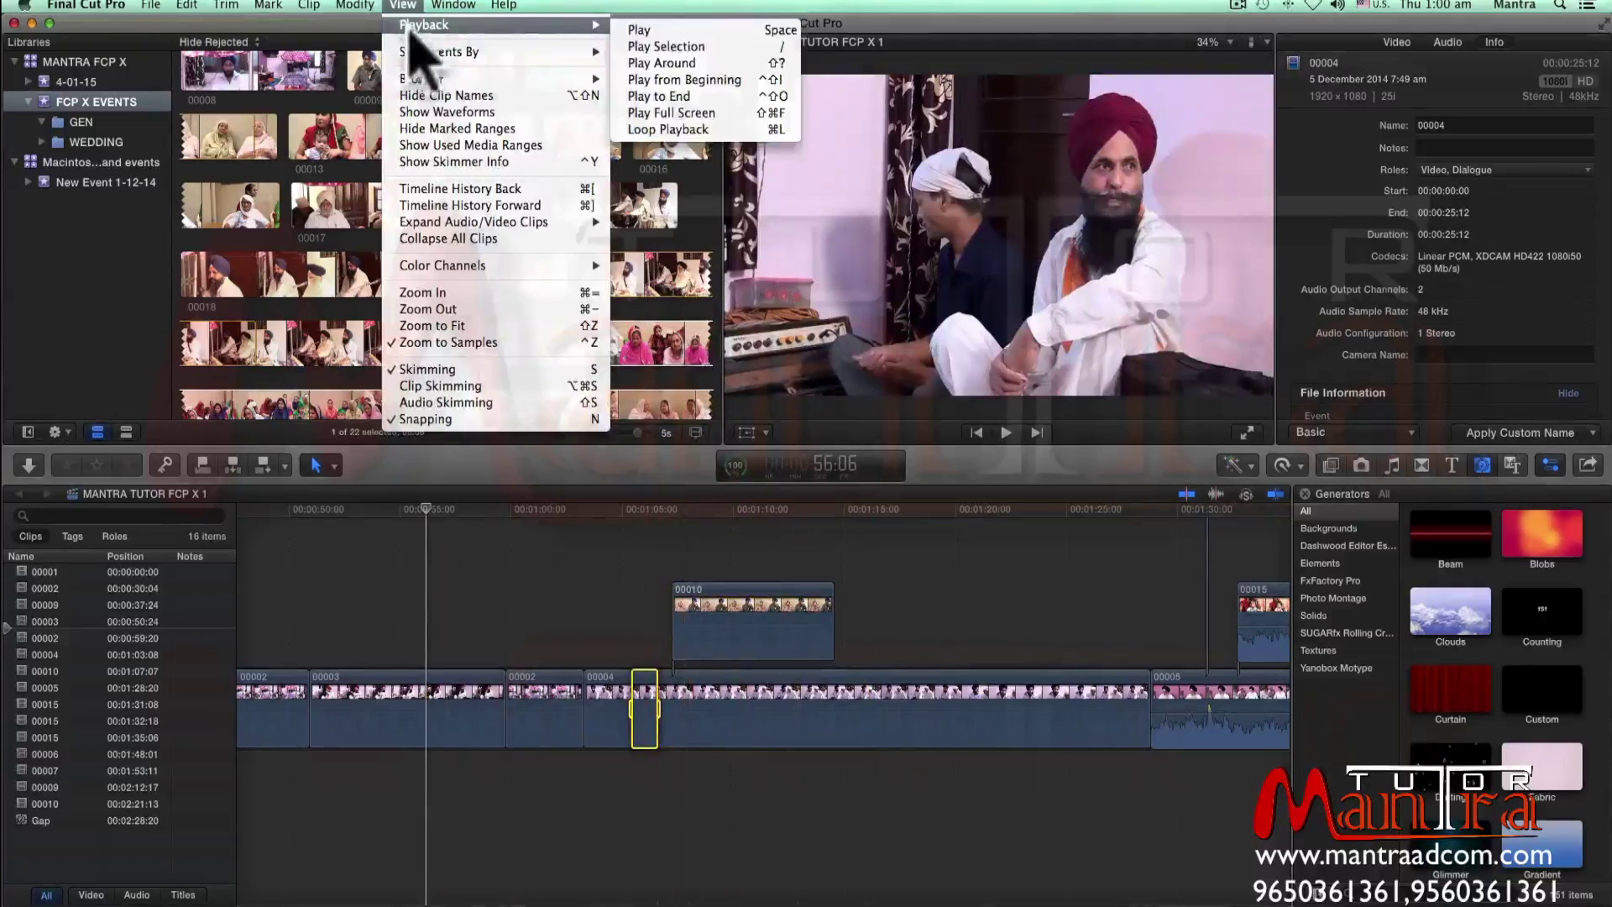
{"action": "left_click", "coordinate": [703, 47]}
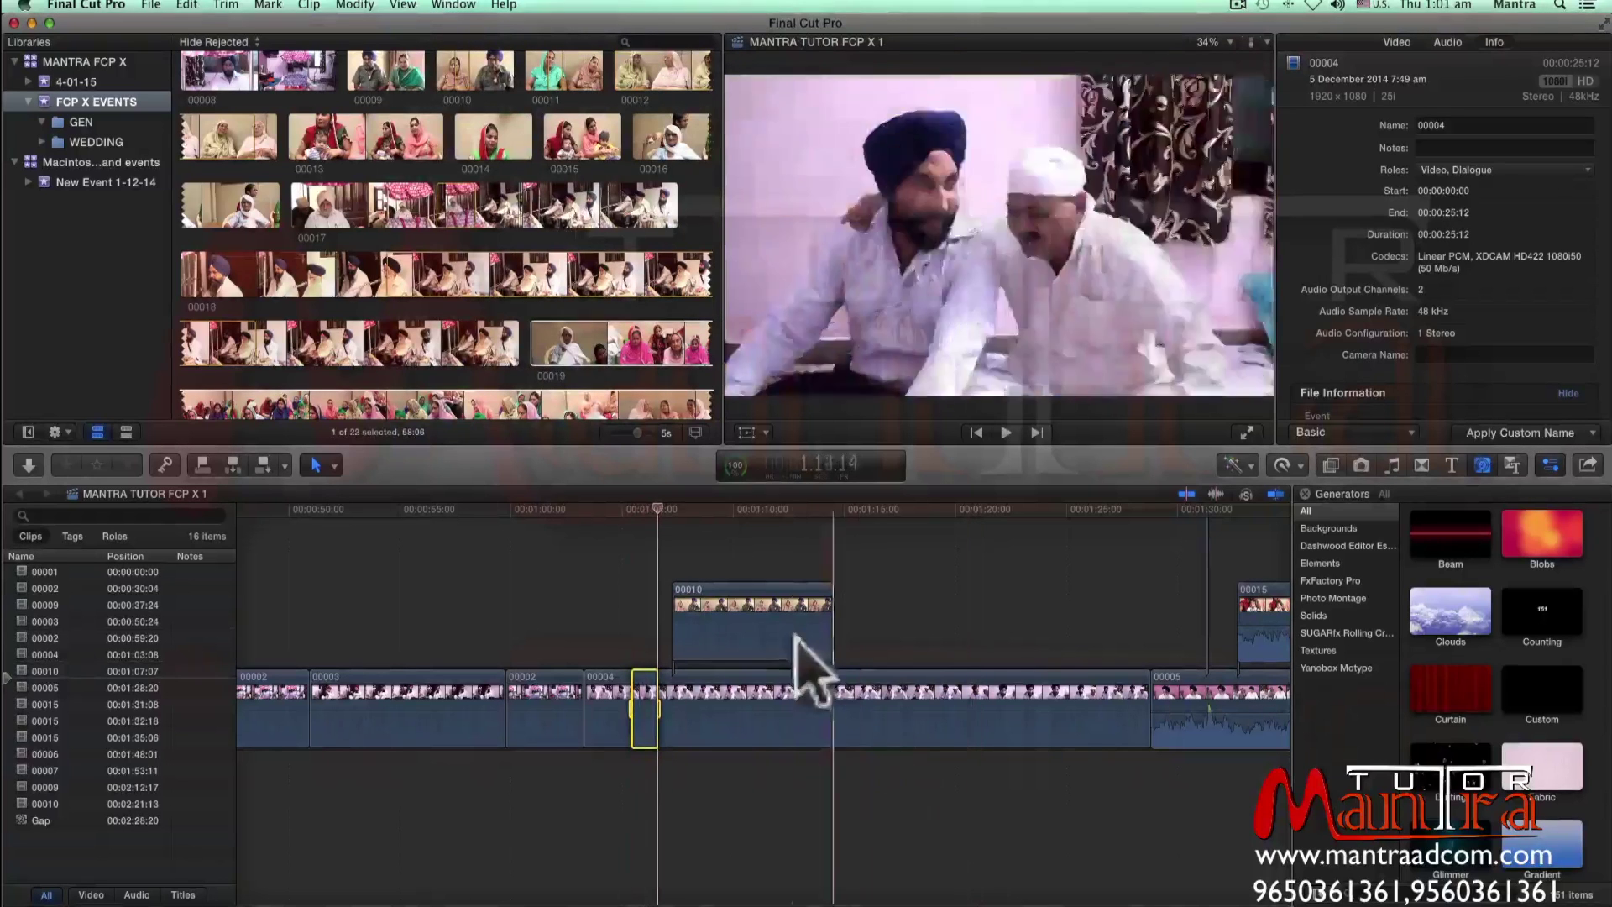
{"action": "left_click", "coordinate": [686, 596]}
{"action": "key", "text": "space"}
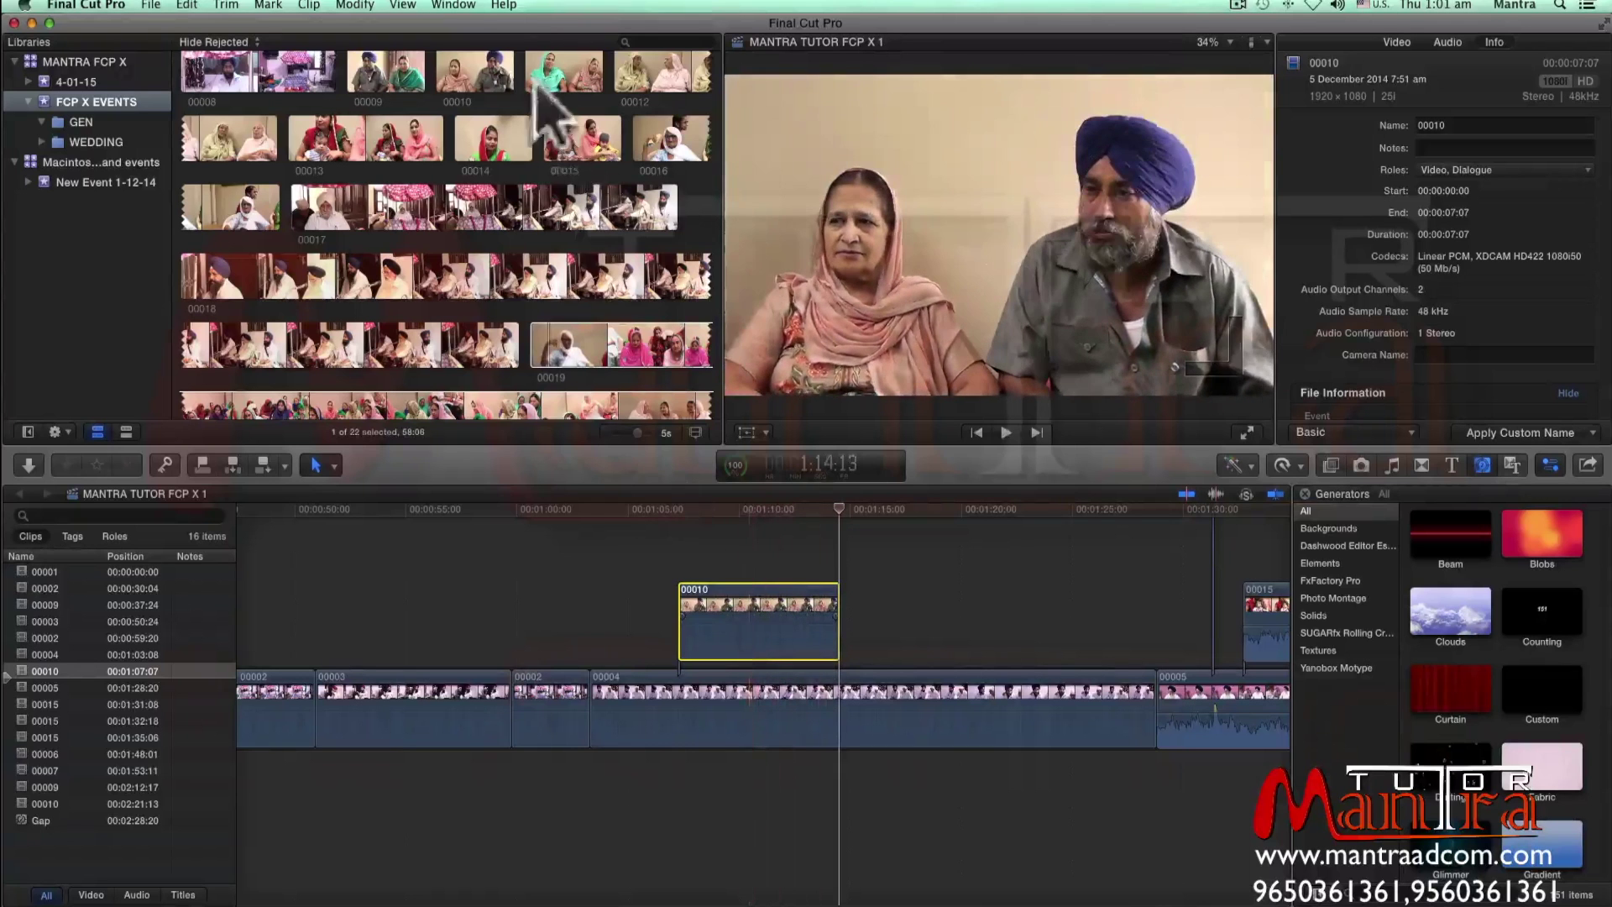
Use Play Around to play the footage around the playhead on clip 00010.
{"action": "left_click", "coordinate": [402, 5]}
{"action": "mouse_move", "coordinate": [408, 29]}
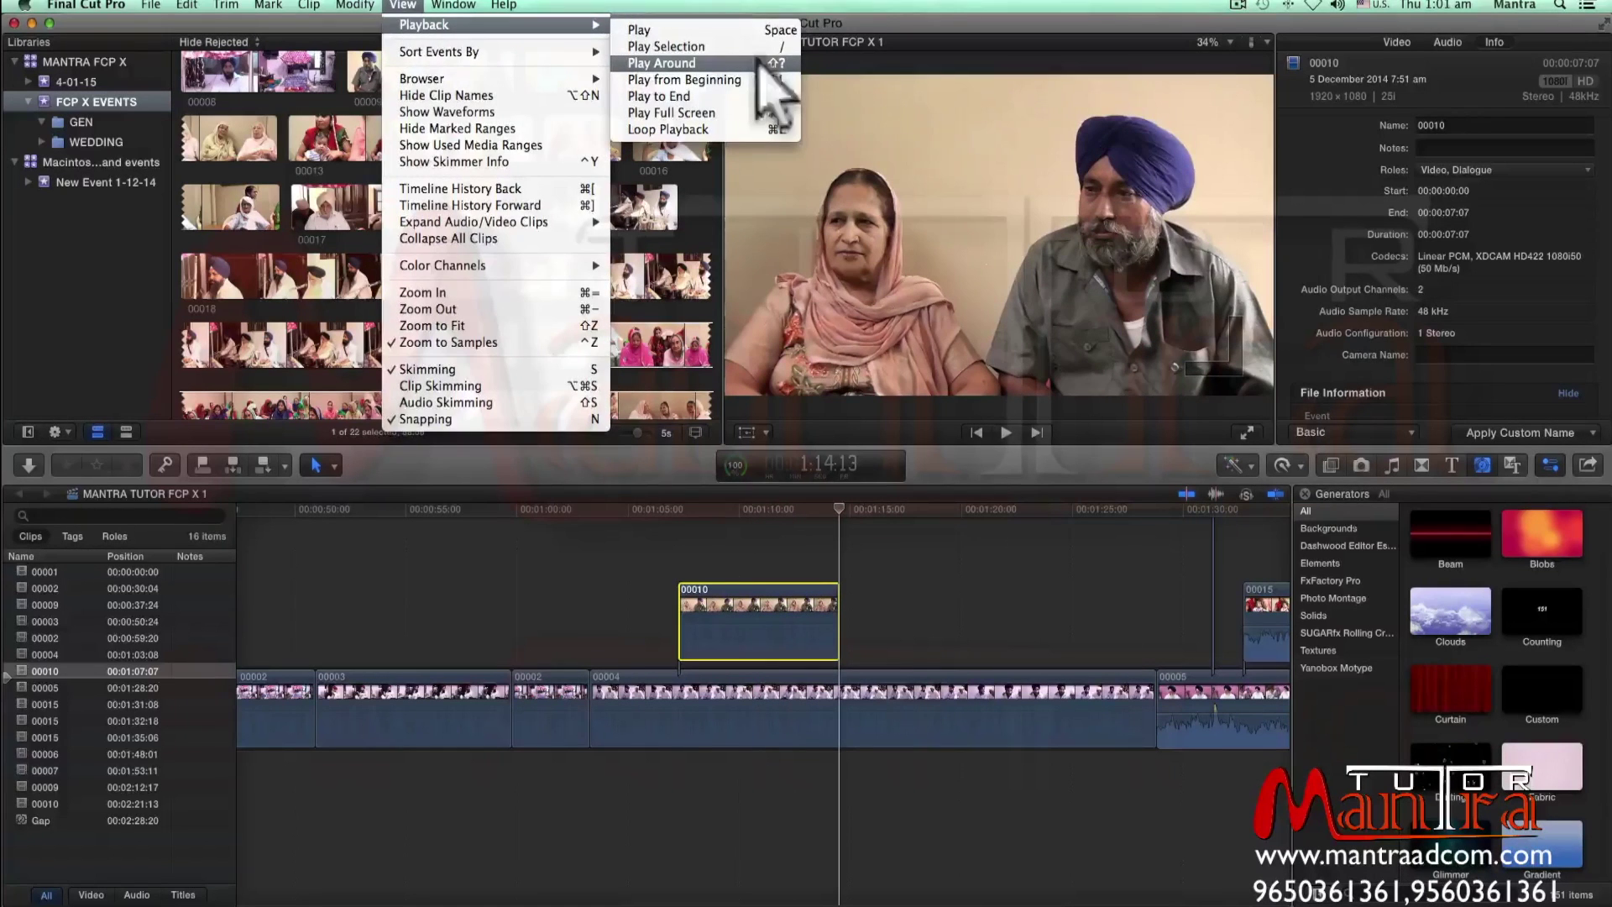
{"action": "left_click", "coordinate": [760, 60]}
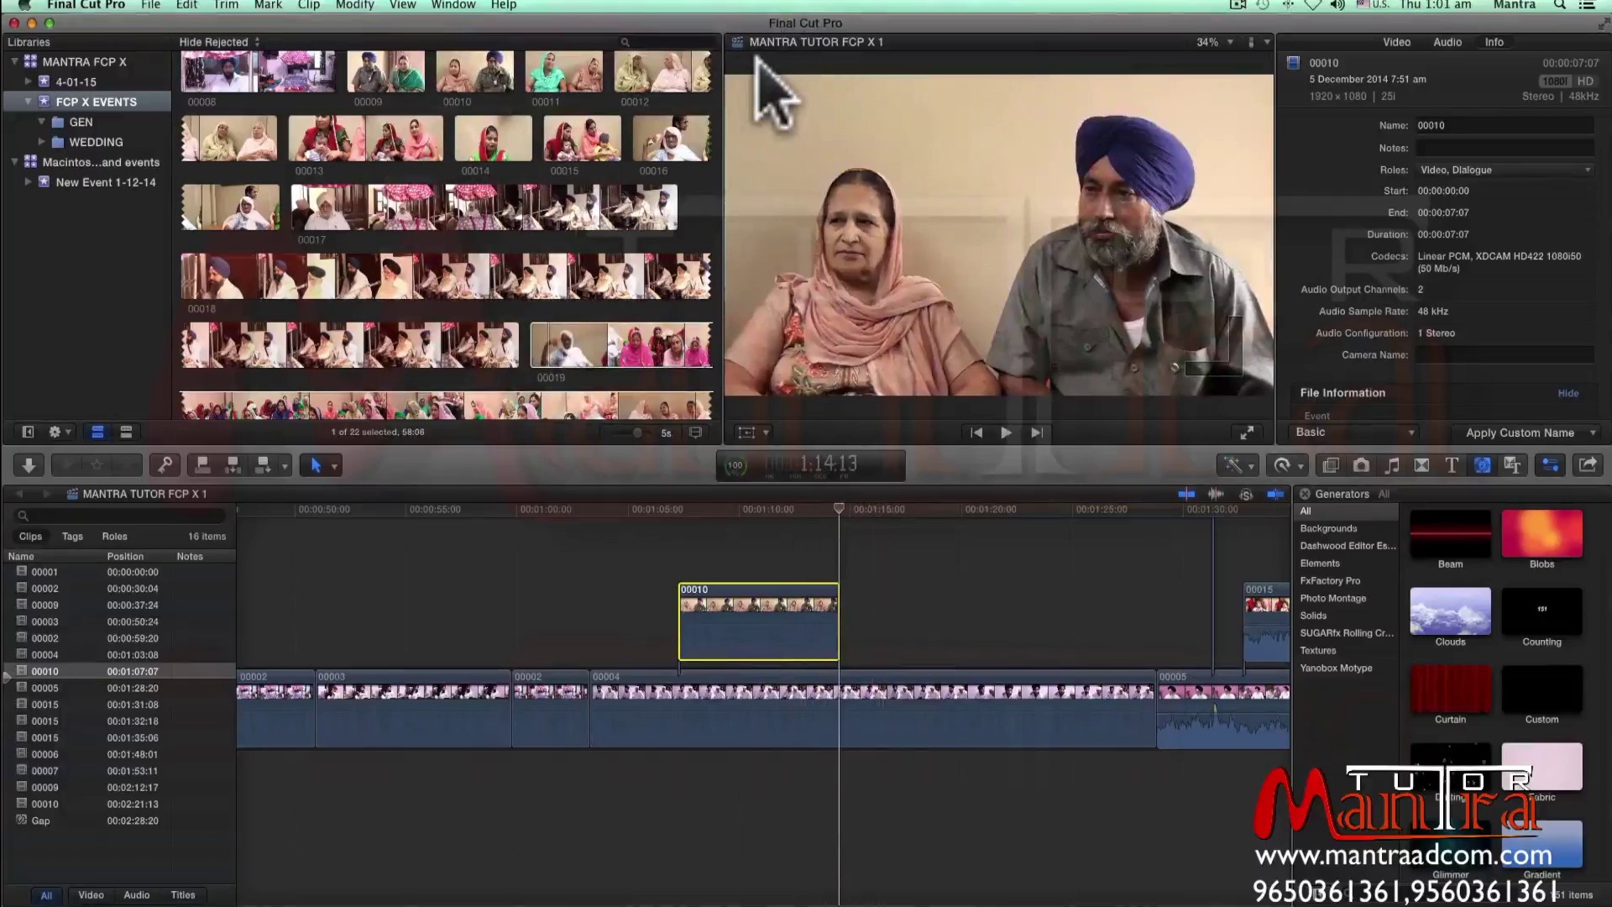
{"action": "left_click", "coordinate": [417, 8]}
{"action": "mouse_move", "coordinate": [424, 25]}
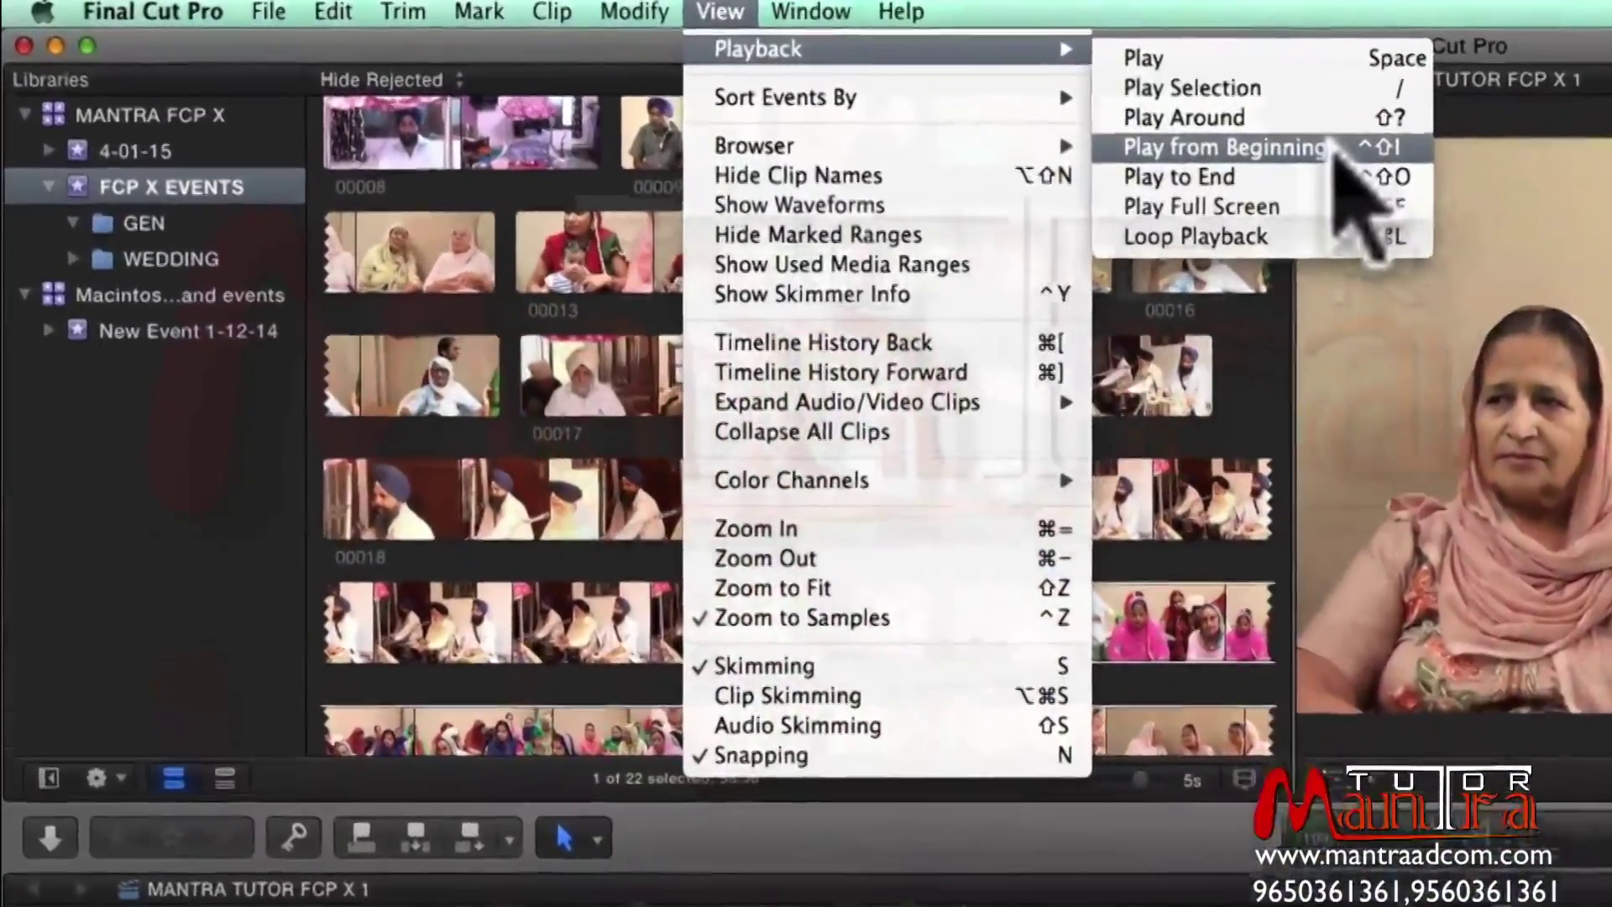
Play from the beginning, then zoom to fit the whole project and place the playhead on clip 00009.
{"action": "left_click", "coordinate": [1340, 149]}
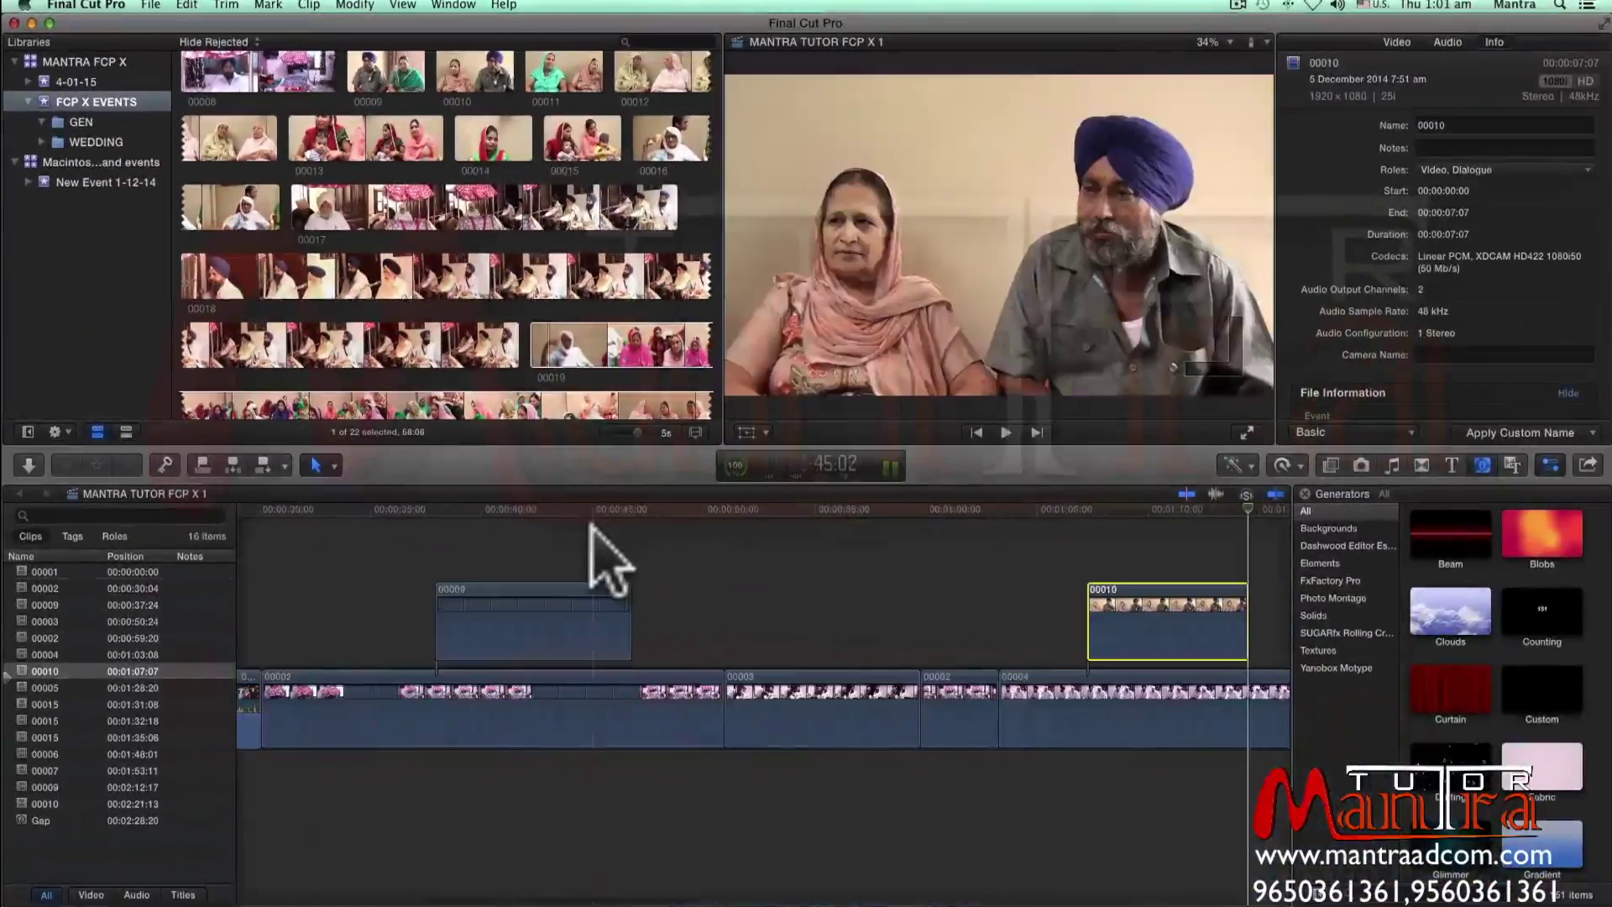
{"action": "key", "text": "shift+z"}
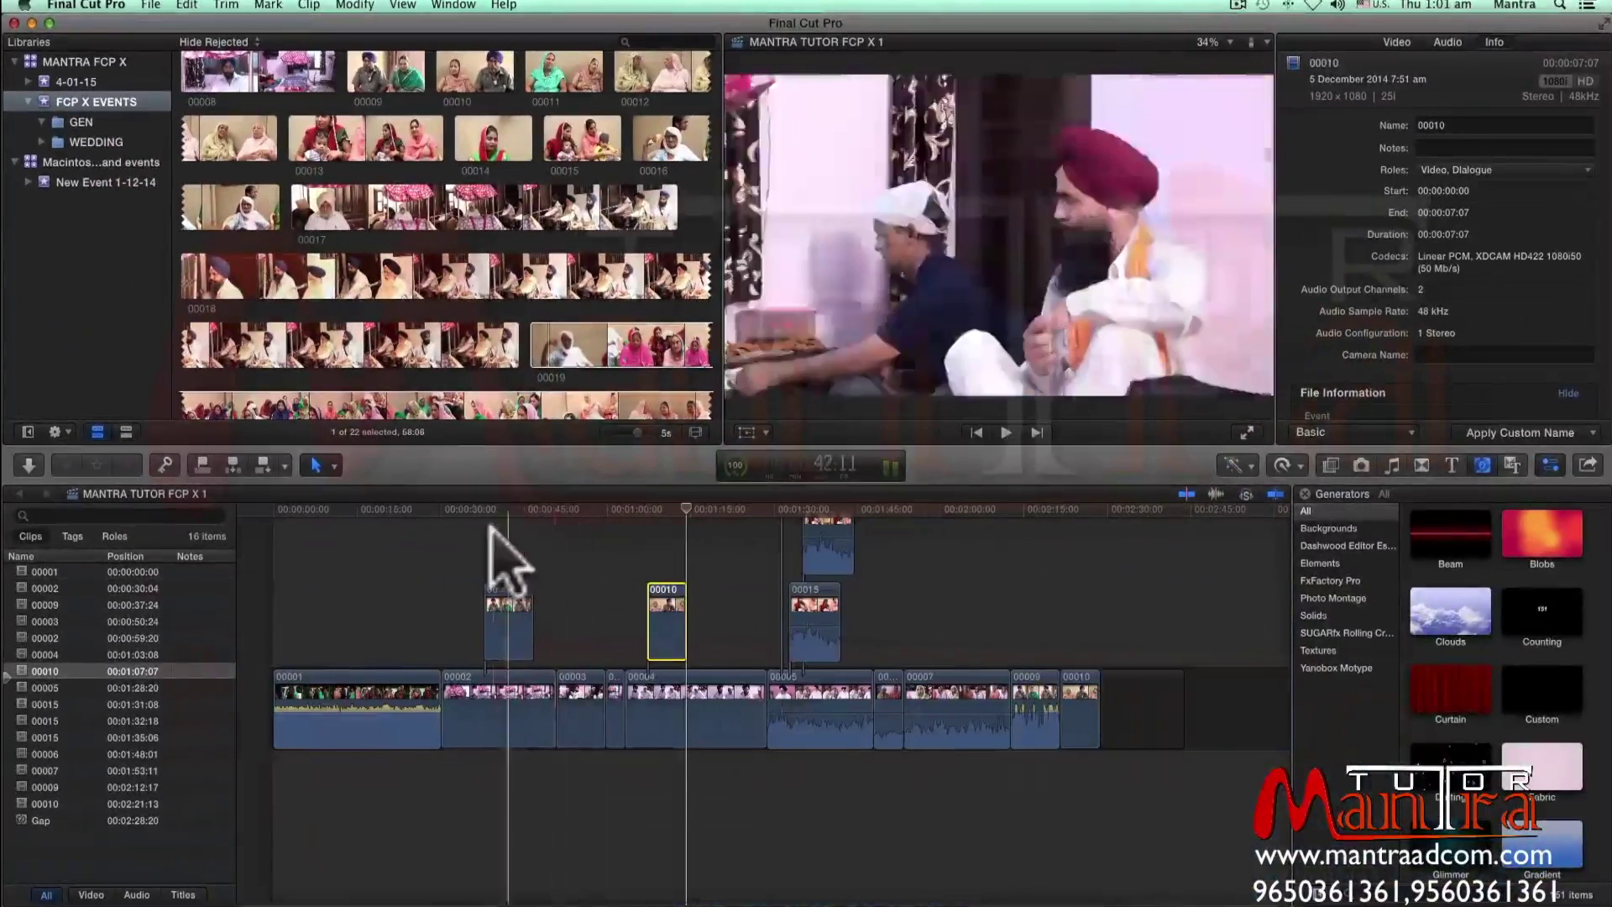
{"action": "left_click", "coordinate": [486, 534]}
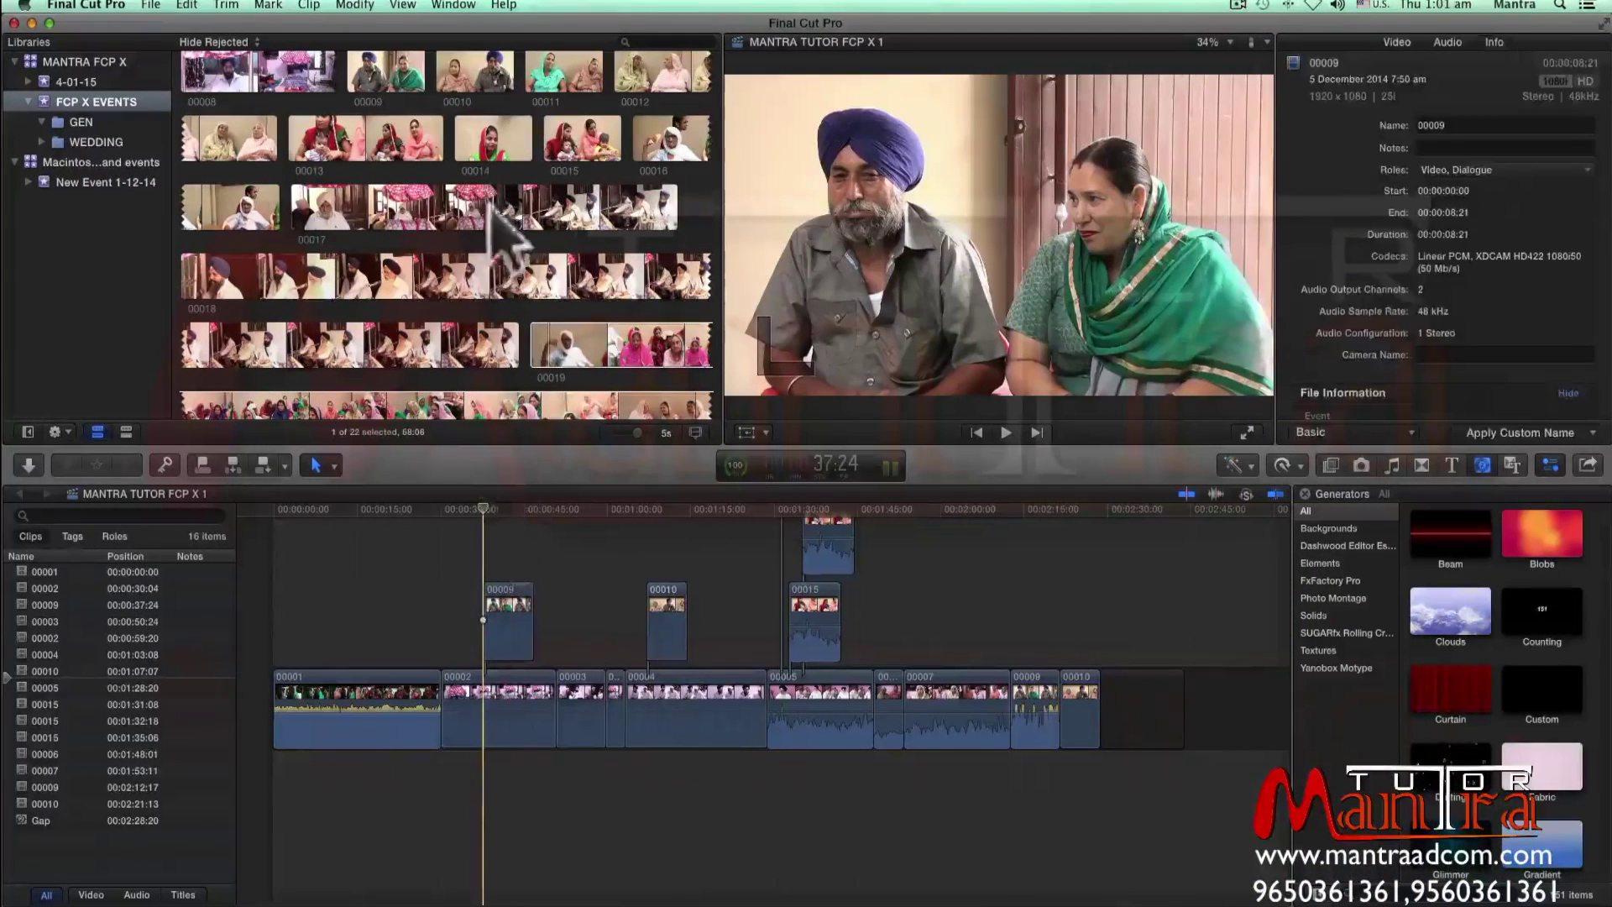
Play the project from the beginning again and stop, returning to 37:24 on clip 00009.
{"action": "left_click", "coordinate": [403, 5]}
{"action": "mouse_move", "coordinate": [528, 25]}
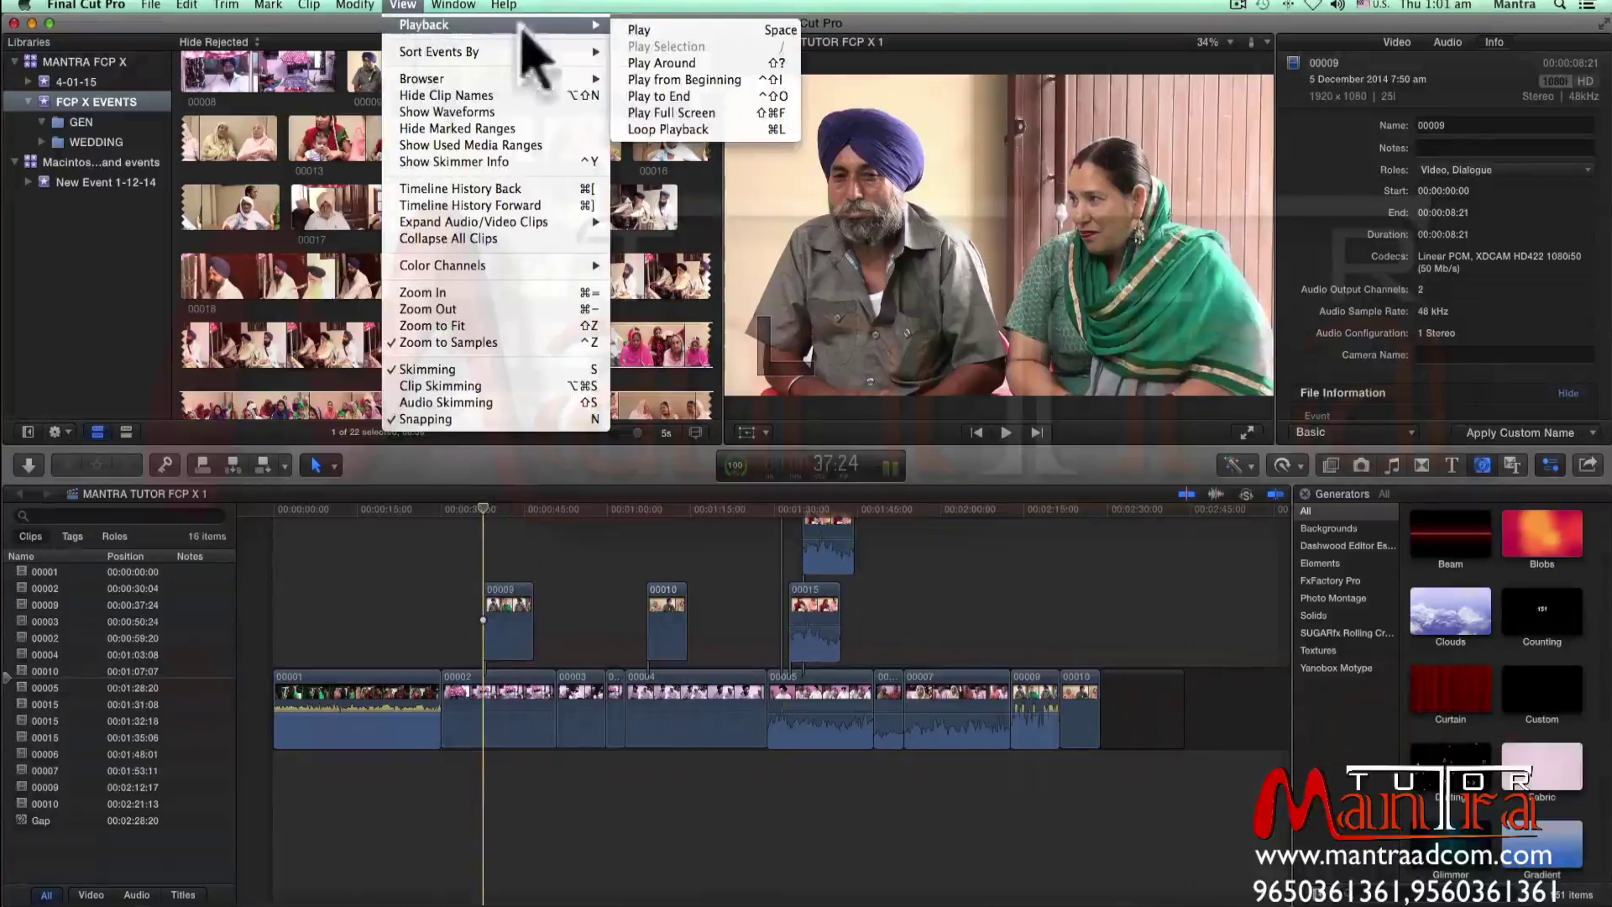
{"action": "left_click", "coordinate": [717, 81]}
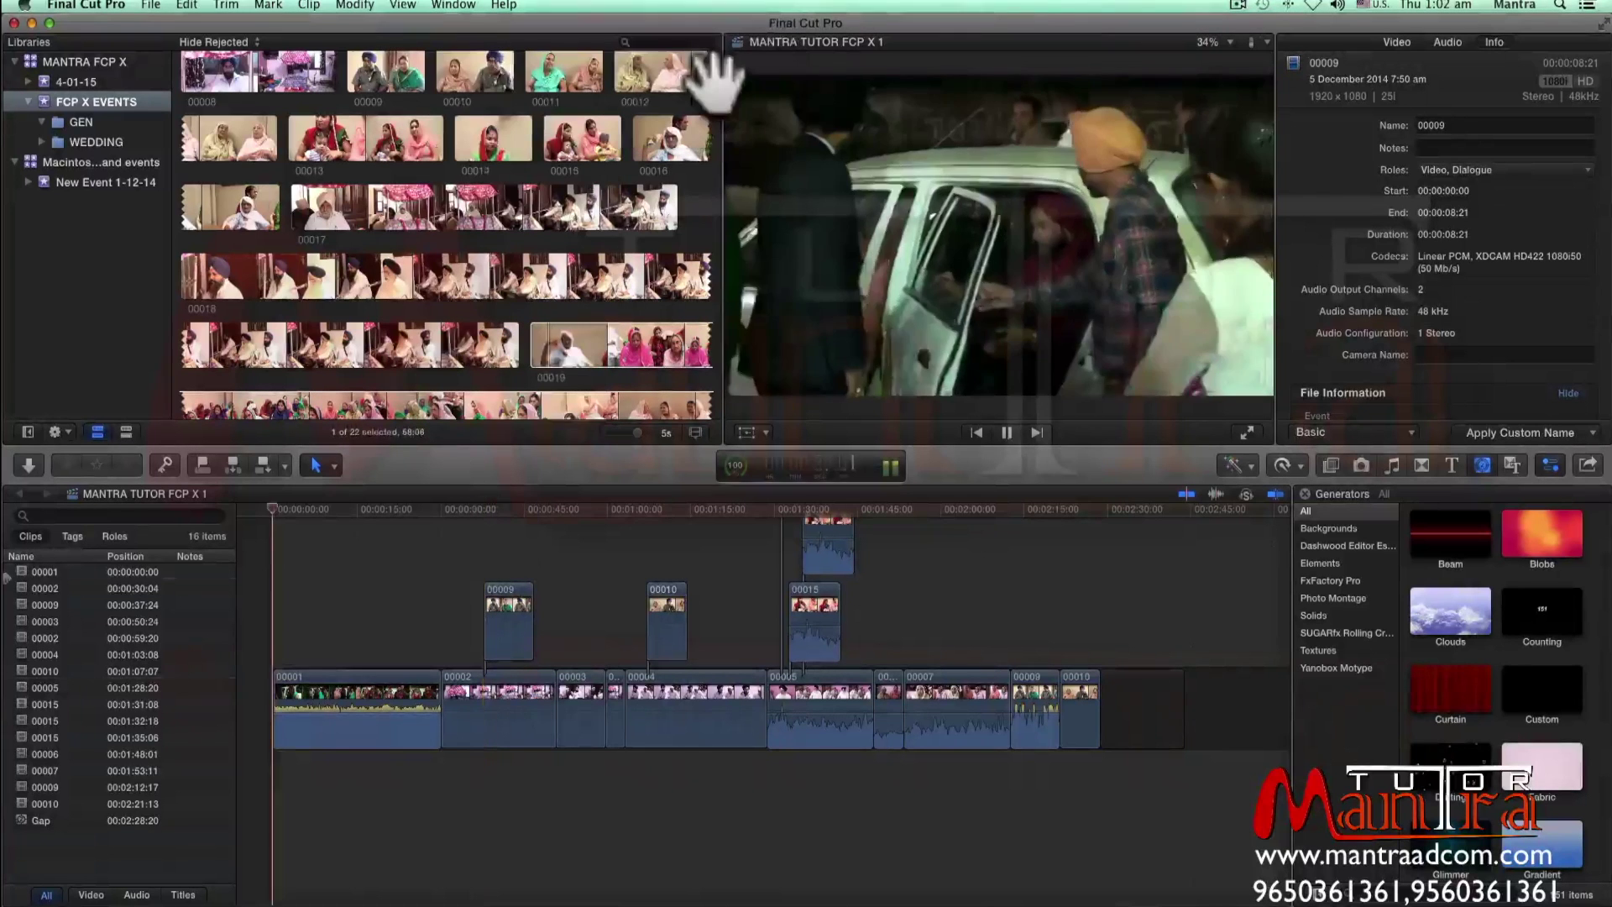
{"action": "key", "text": "space"}
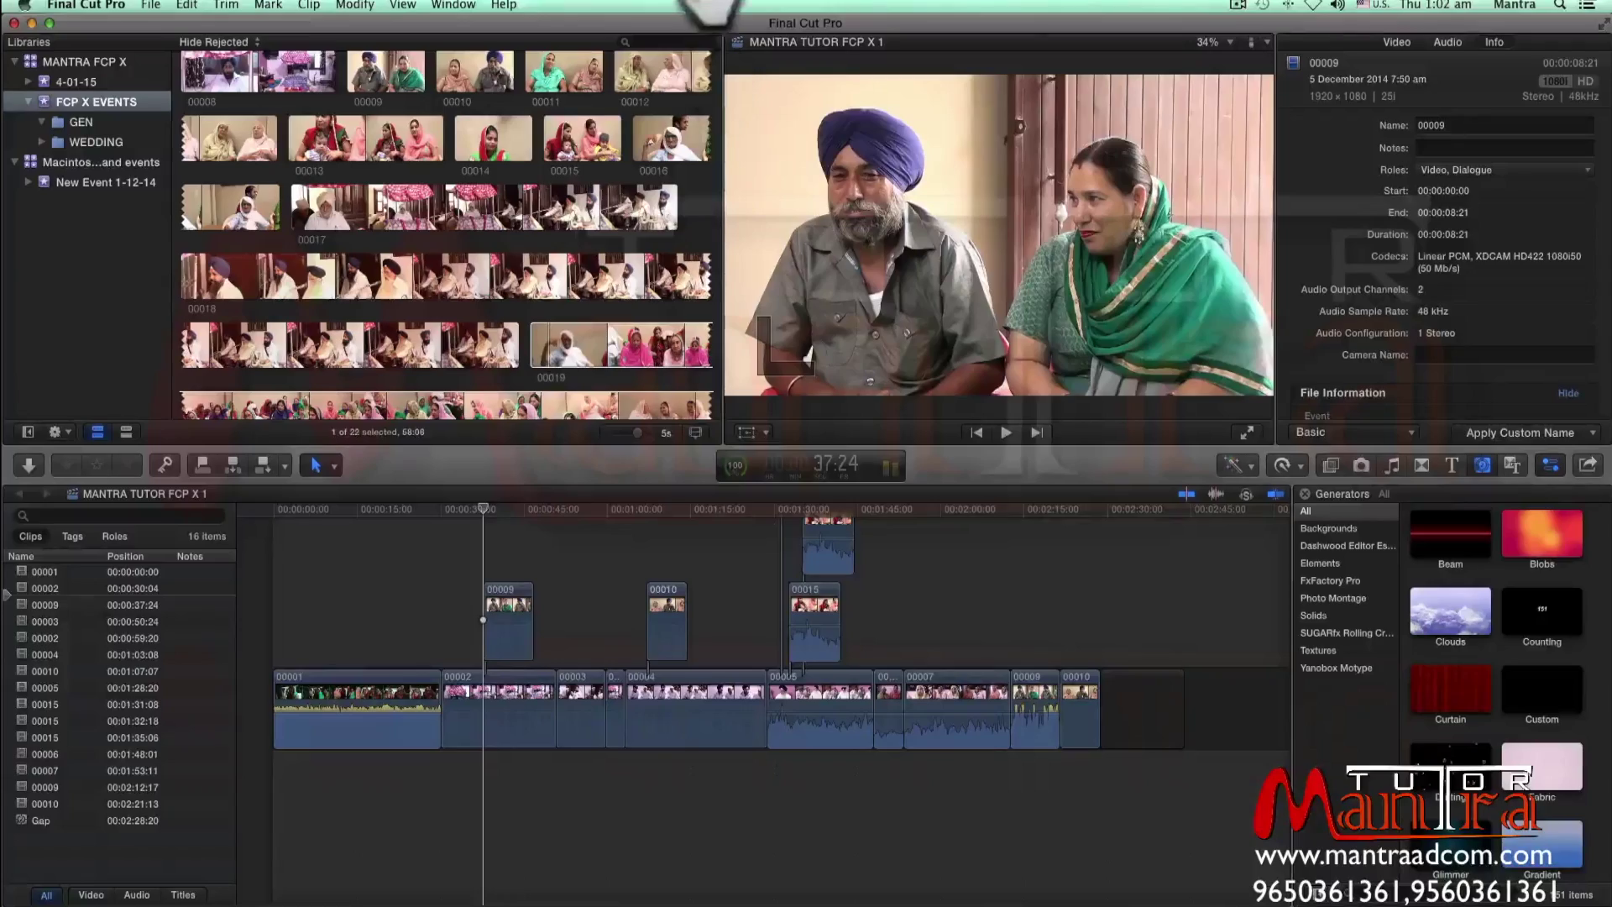
{"action": "left_click", "coordinate": [403, 5]}
{"action": "mouse_move", "coordinate": [487, 25]}
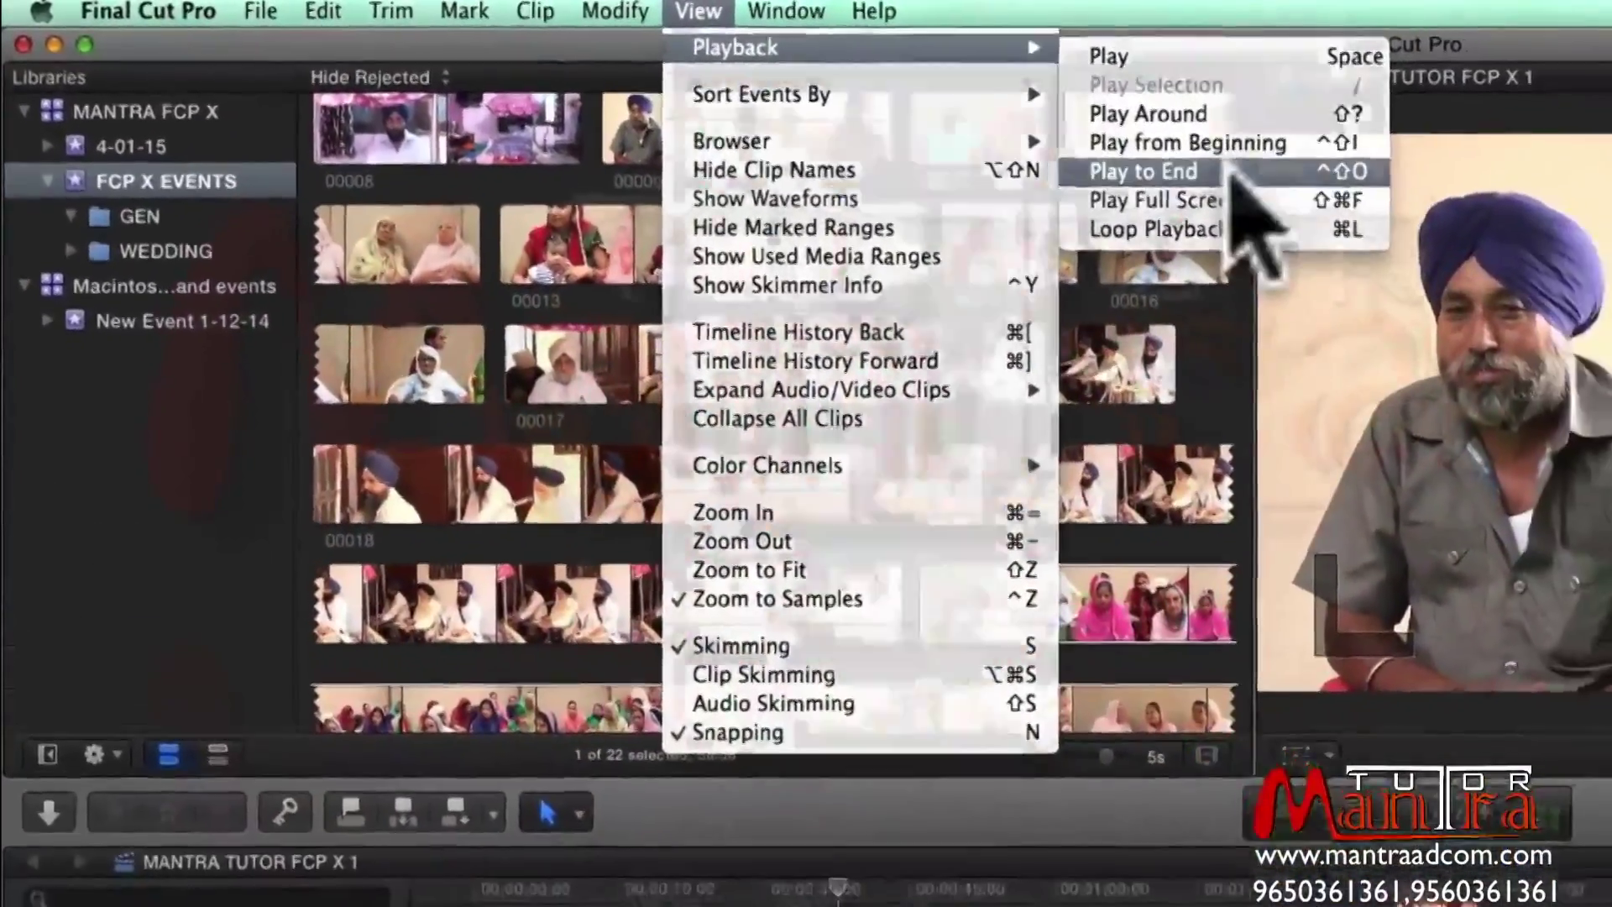
Play from the playhead on clip 00009 toward the end, stopping at 40:04.
{"action": "left_click", "coordinate": [1303, 180]}
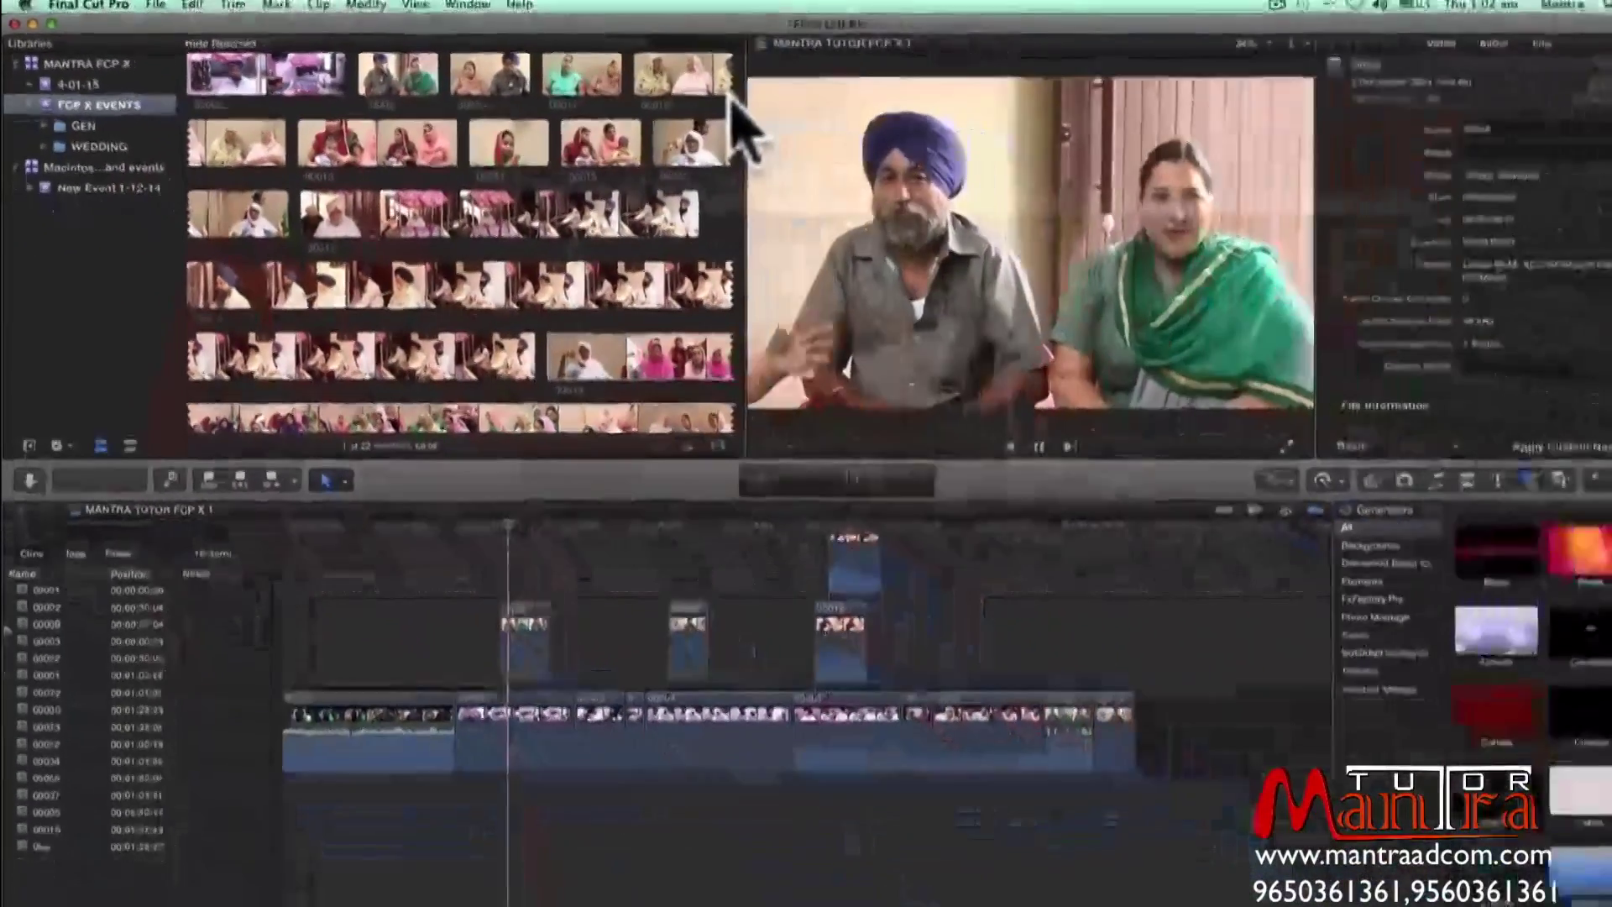
{"action": "key", "text": "space"}
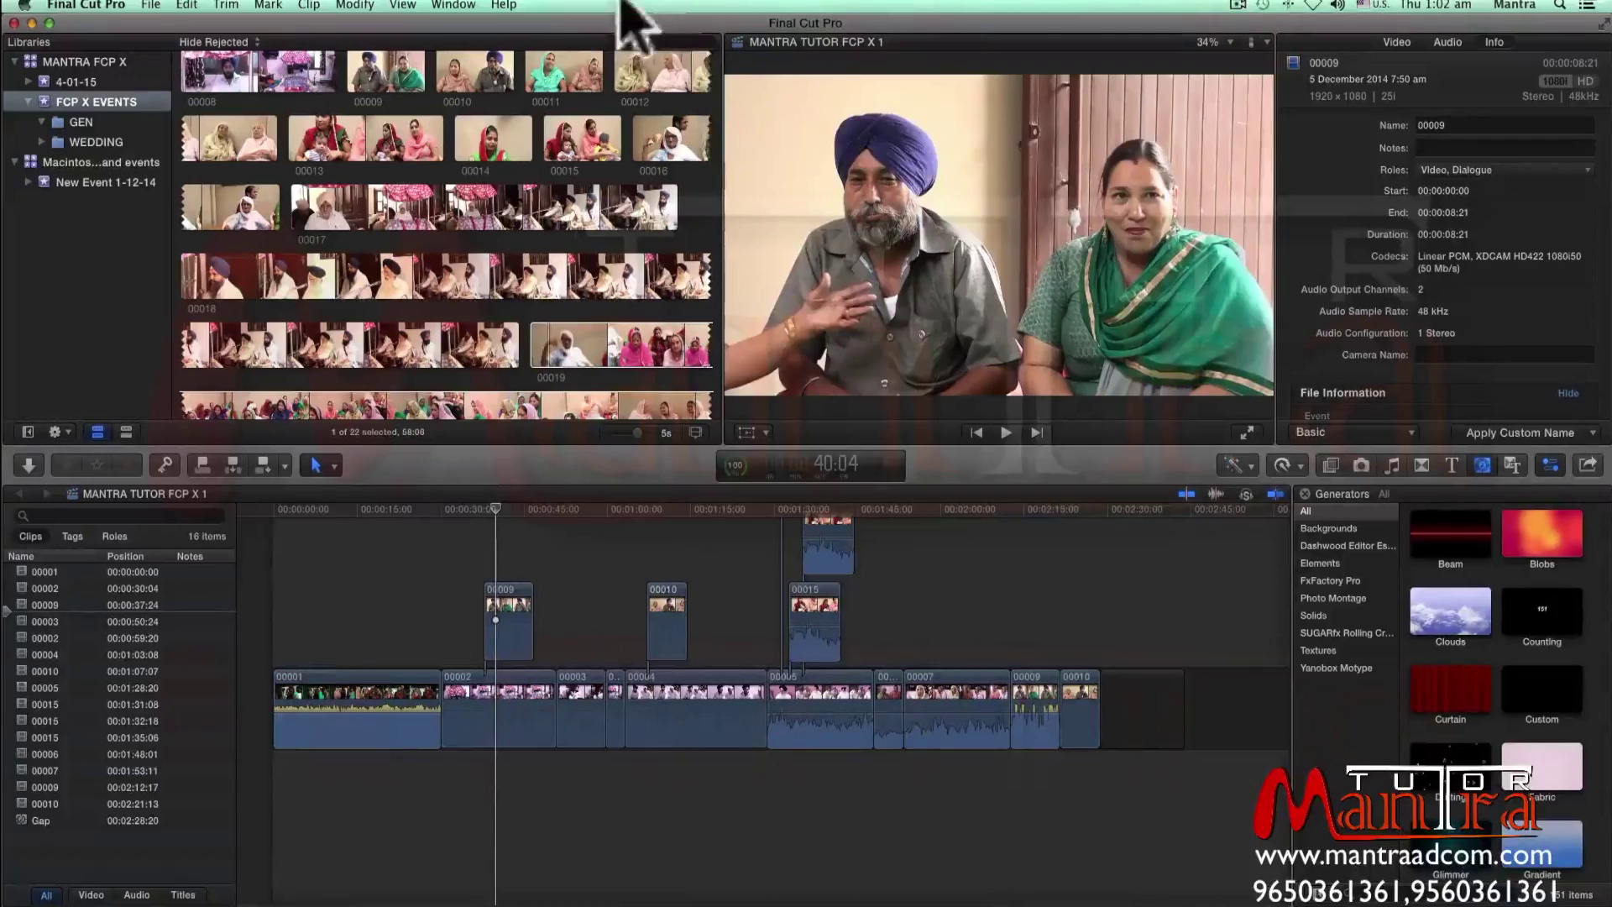
{"action": "left_click", "coordinate": [401, 5]}
{"action": "mouse_move", "coordinate": [447, 29]}
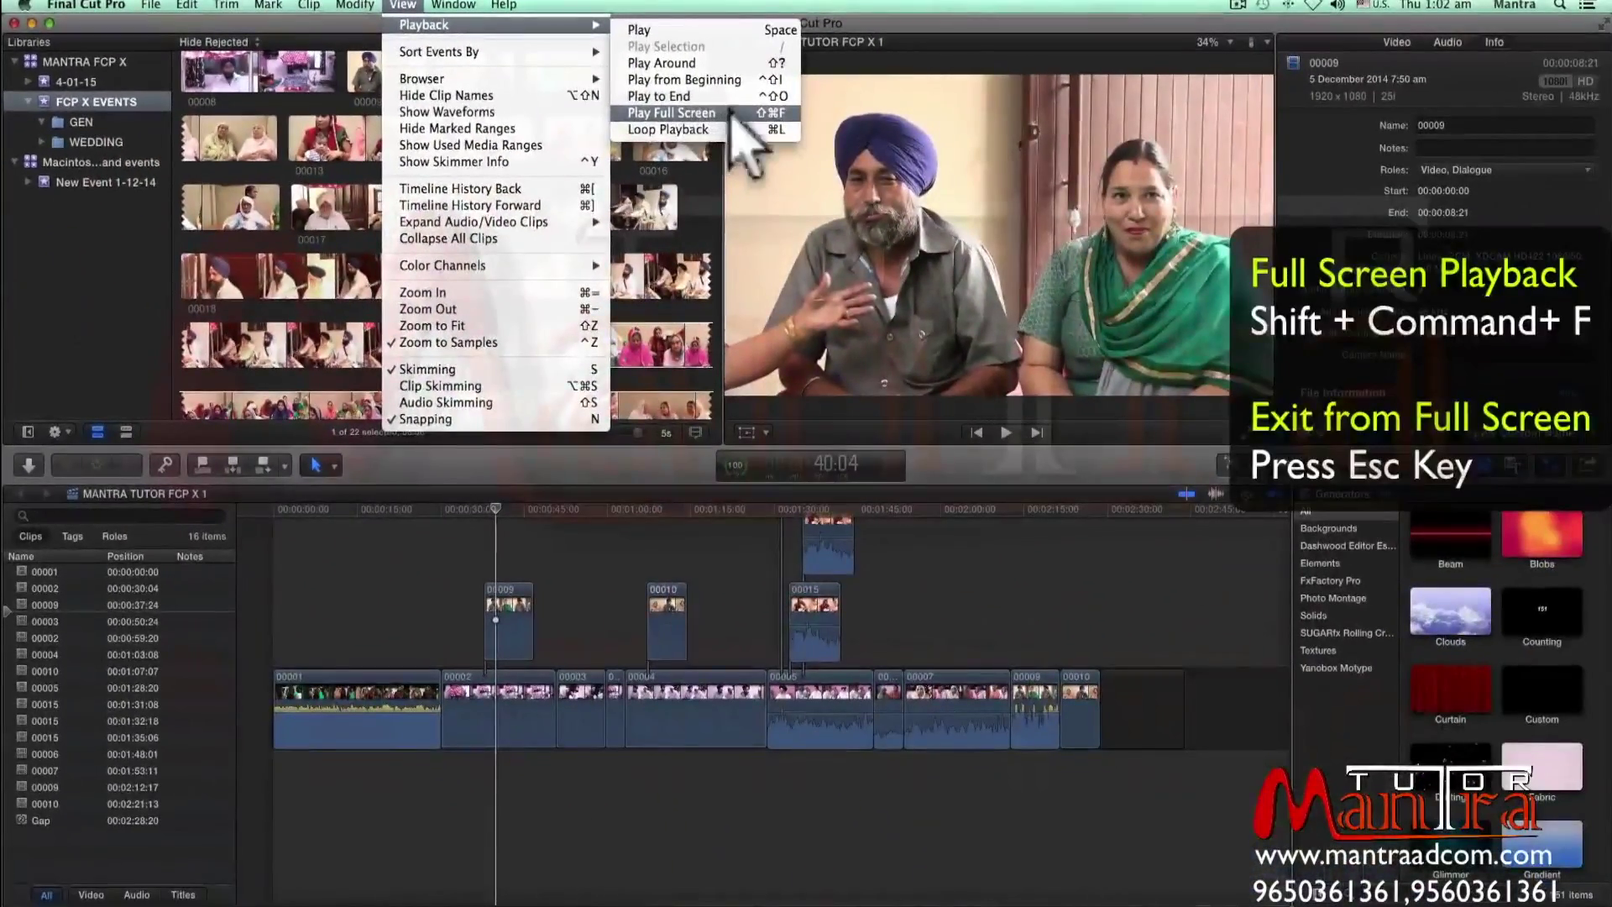
Play the project full screen, pause and resume with Shift-Command-F, then exit to the editing window.
{"action": "left_click", "coordinate": [731, 113]}
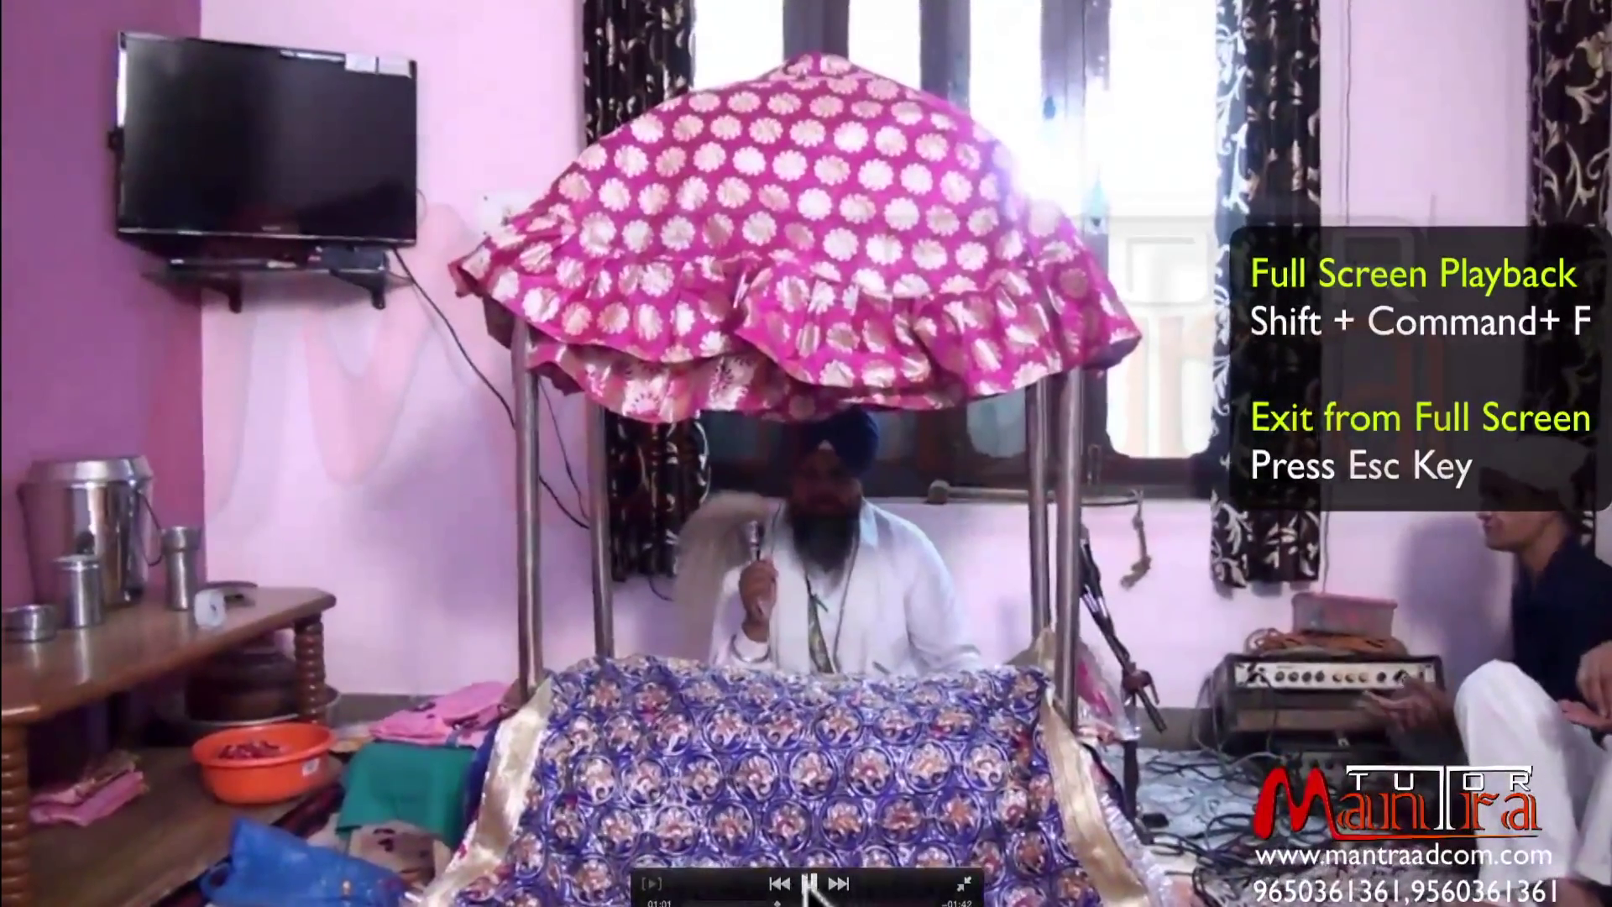
{"action": "left_click", "coordinate": [808, 884]}
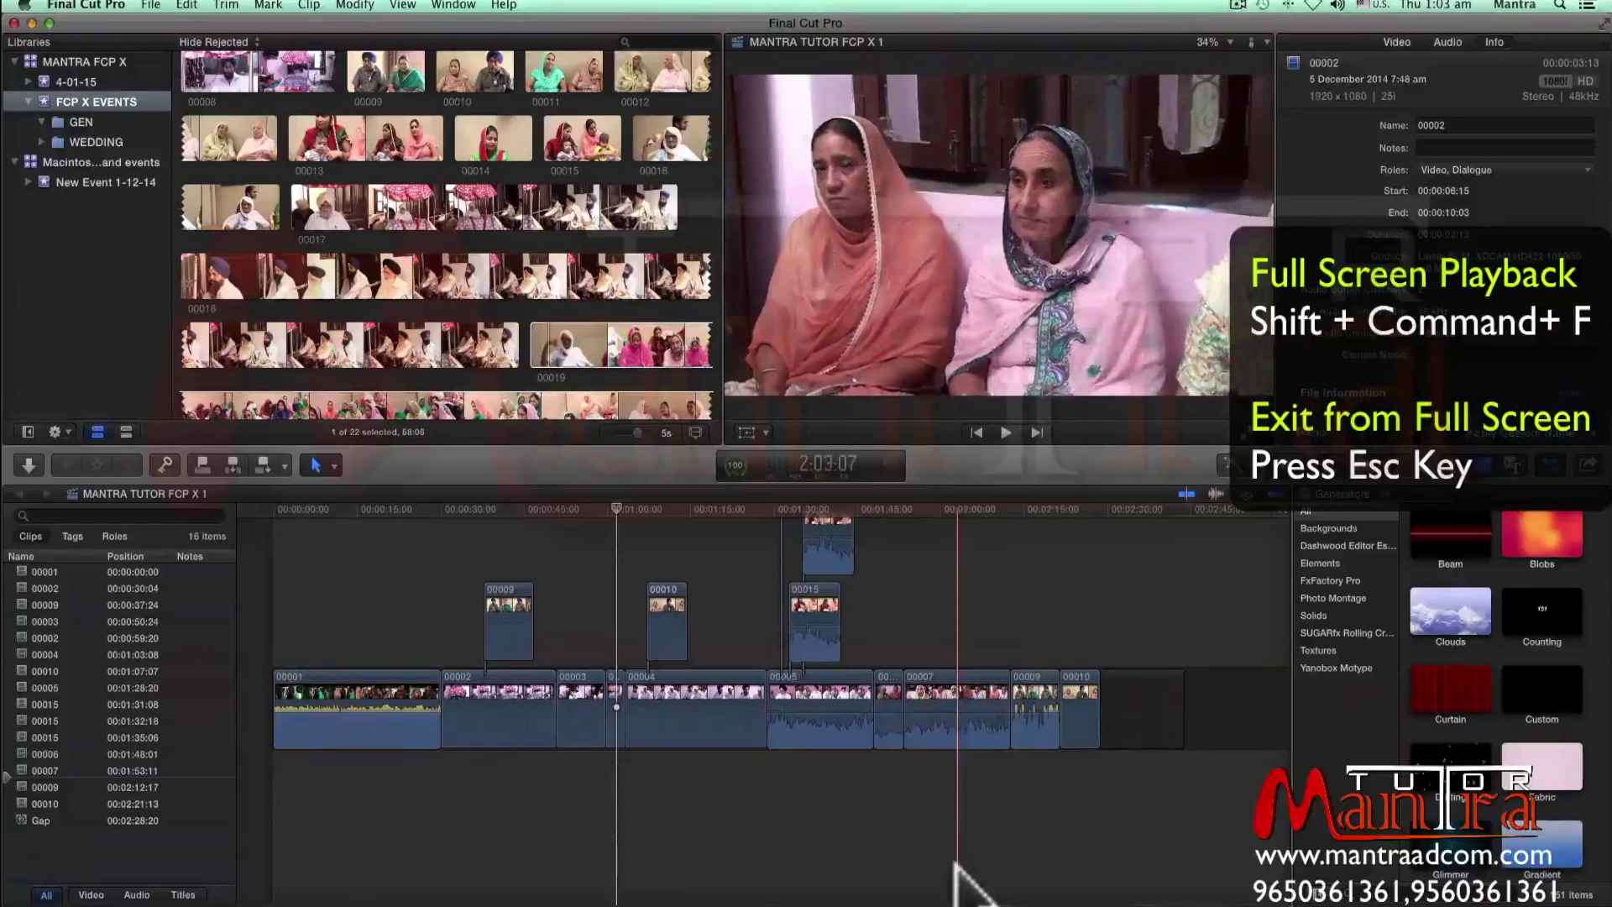
{"action": "key", "text": "shift+super+f"}
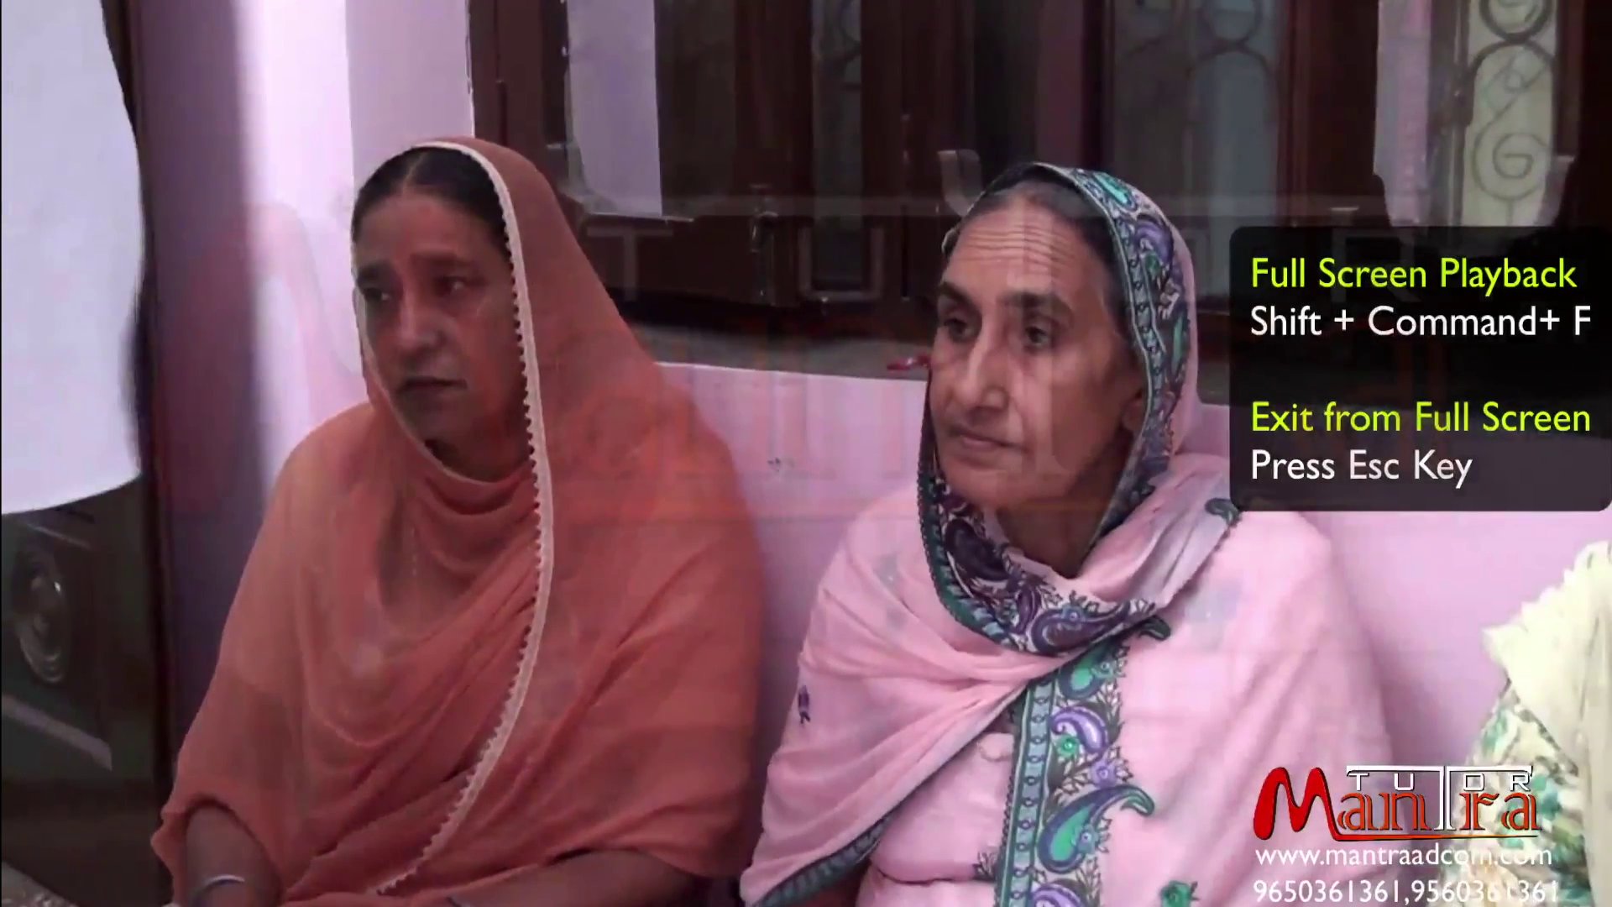
{"action": "key", "text": "Escape"}
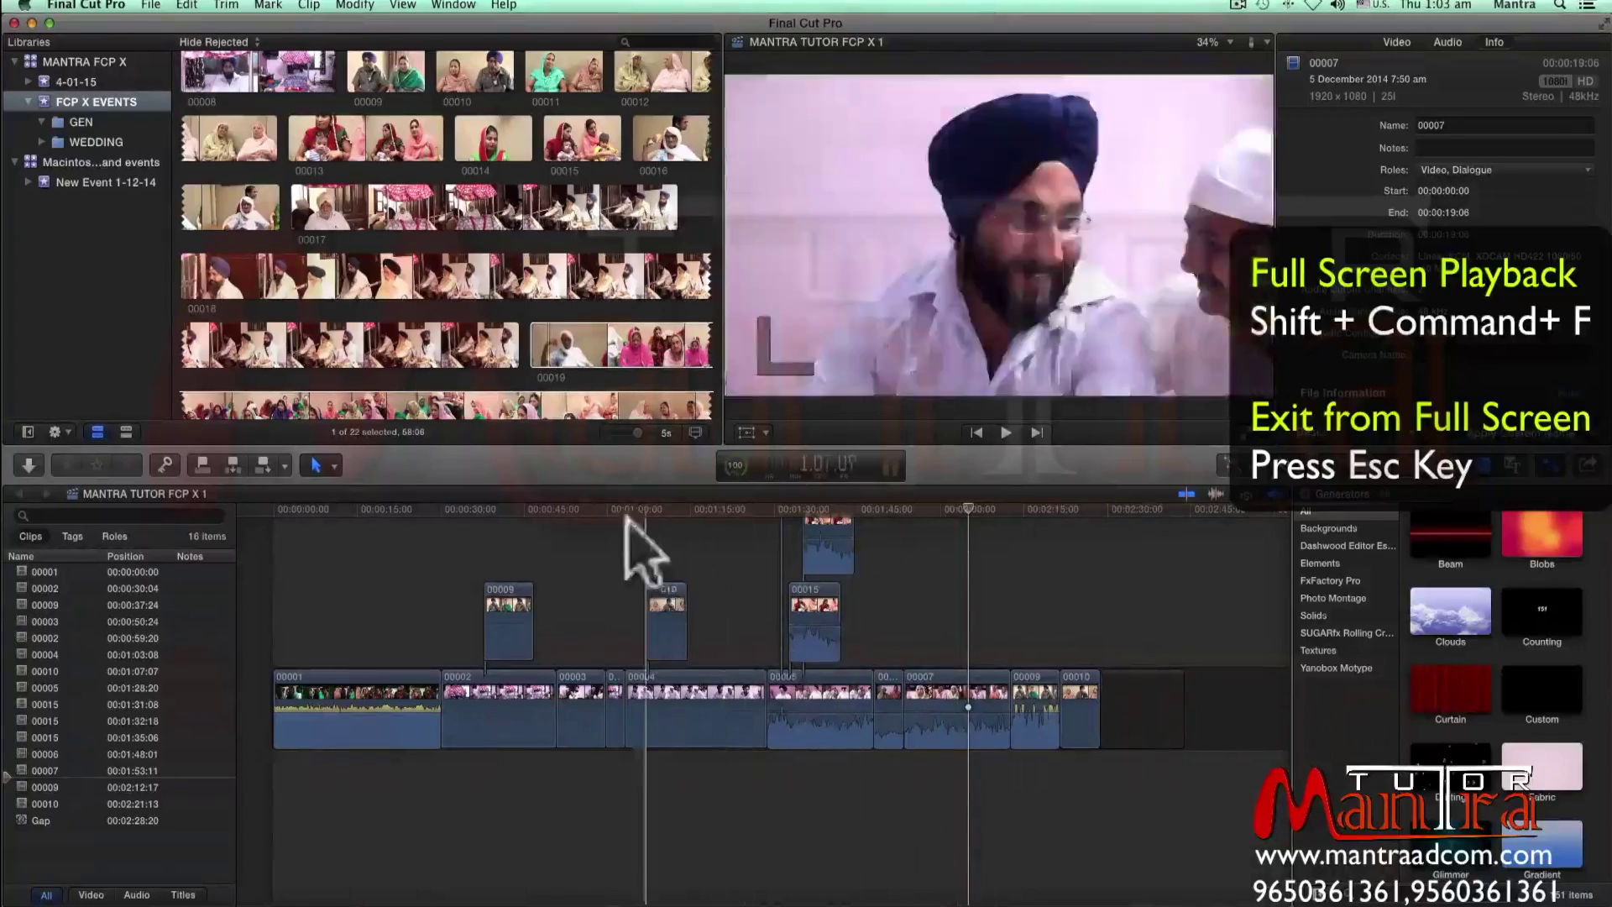
{"action": "left_click", "coordinate": [401, 7]}
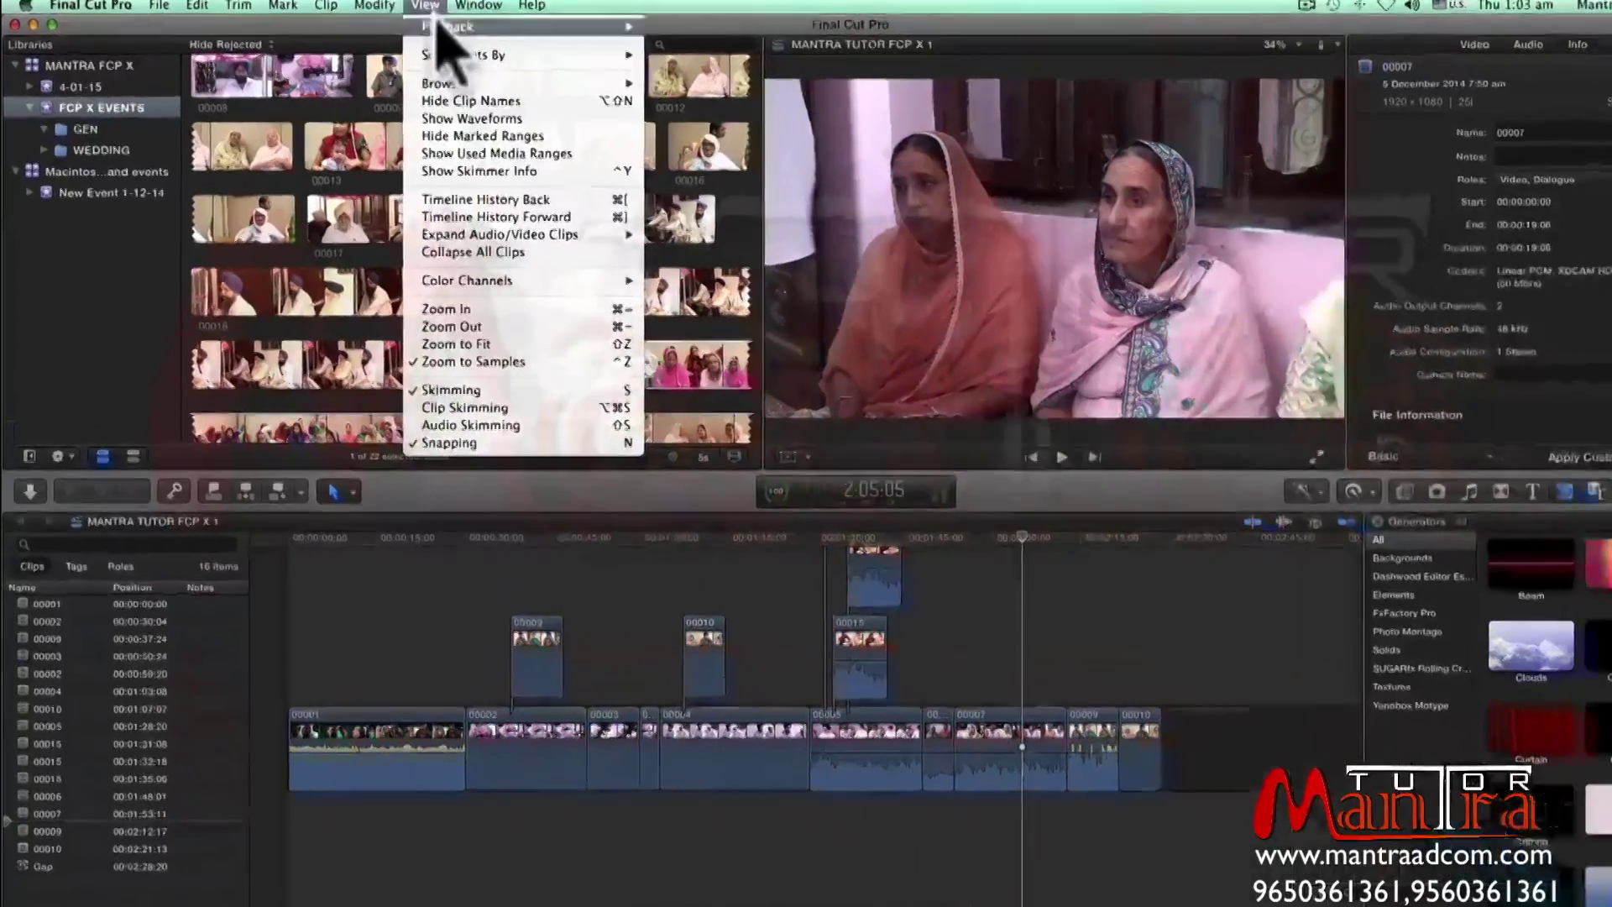
Point to Loop Playback (Command-L) in the View > Playback submenu.
{"action": "mouse_move", "coordinate": [512, 24]}
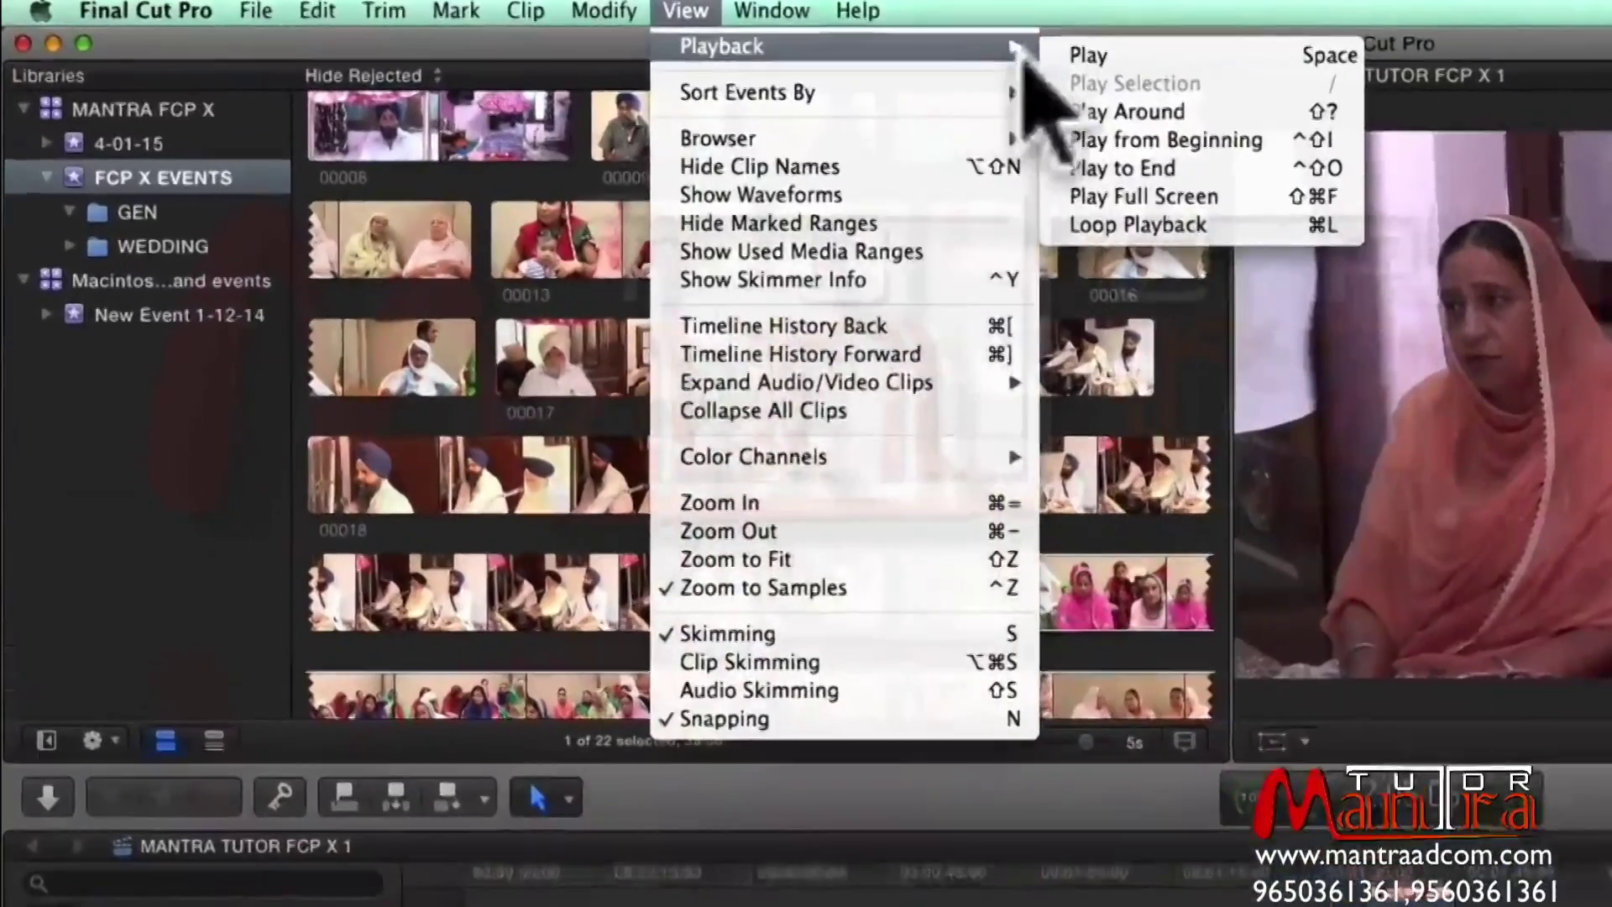